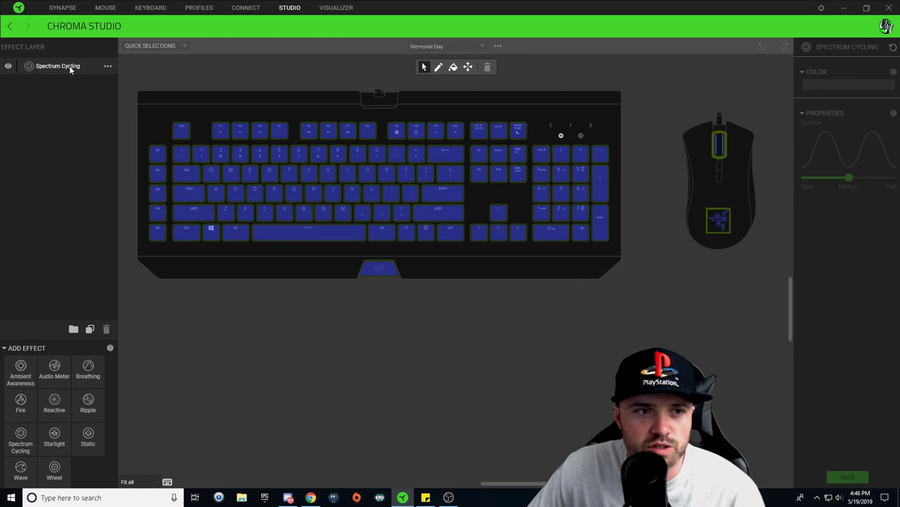
# - Change the Spectrum Cycling layer to the Wave effect and clear the lighting from every keyboard and mouse zone
pyautogui.click(108, 66)
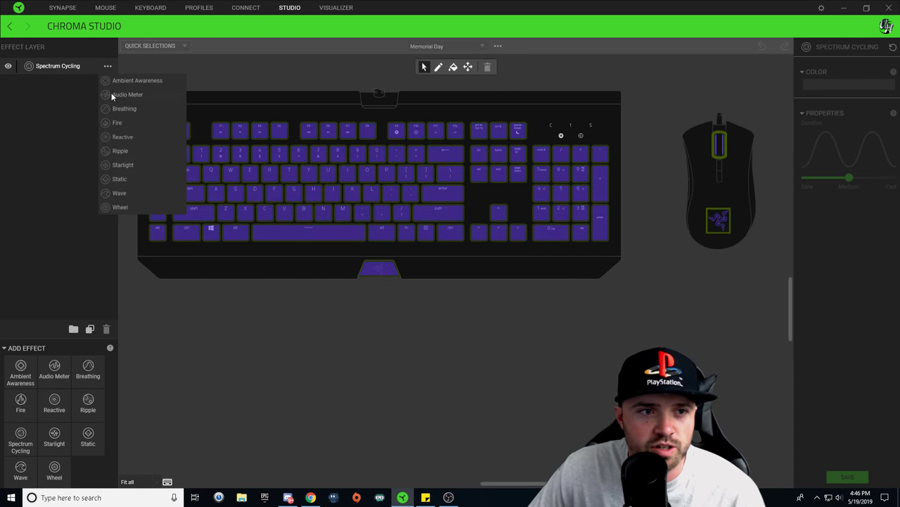
pyautogui.click(129, 194)
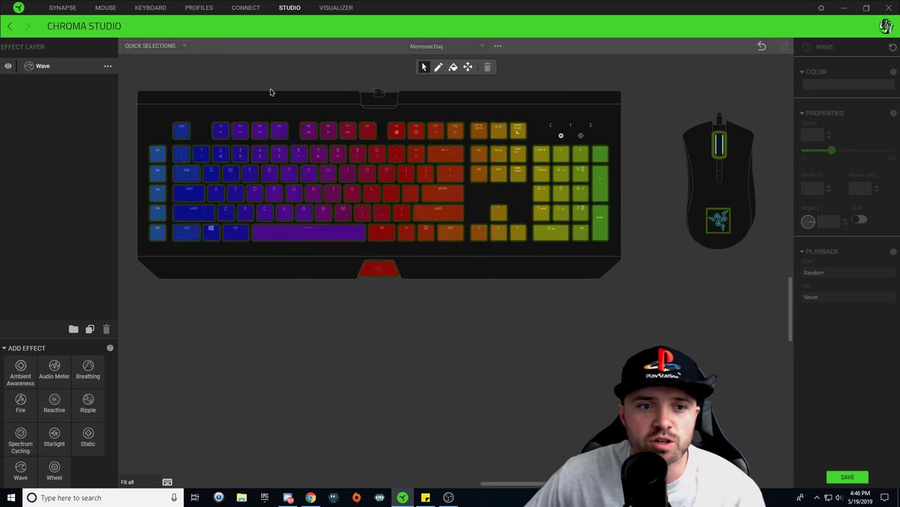
pyautogui.moveTo(133, 80); pyautogui.dragTo(755, 321)
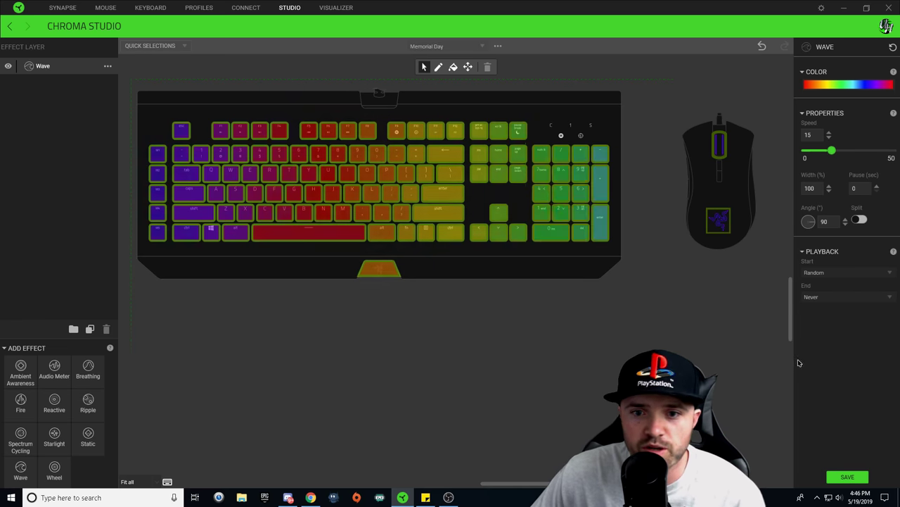
pyautogui.click(758, 318)
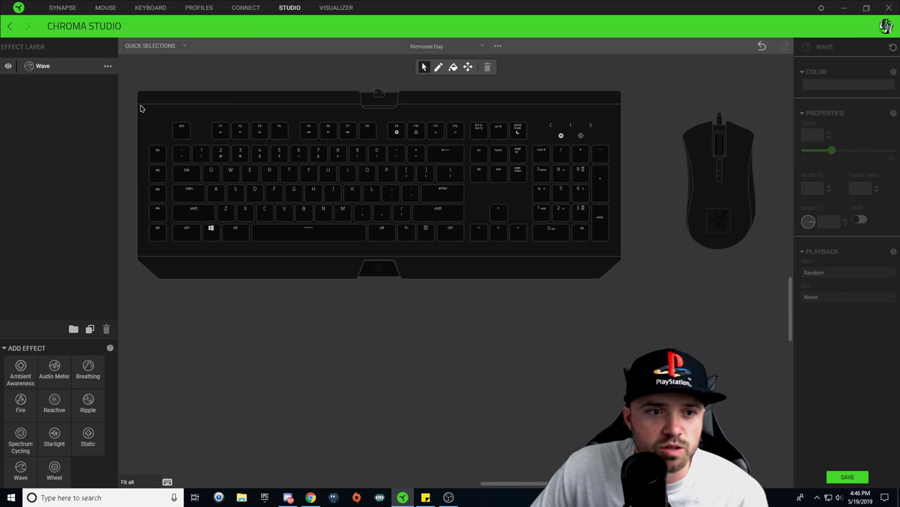
# - Select the keys from Esc to F3 and the two rows below through 4 and E, and apply a black-blue-black gradient with middle color 0000FF
pyautogui.moveTo(141, 107); pyautogui.dragTo(262, 181)
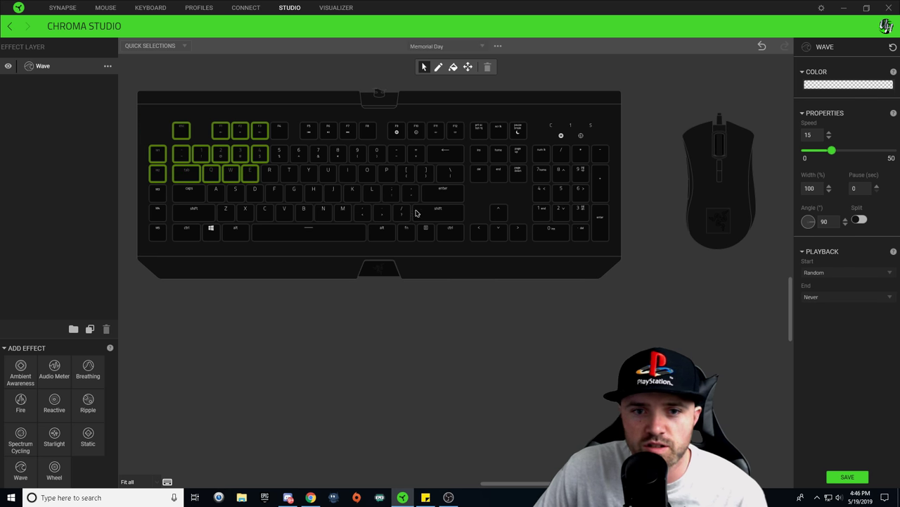
pyautogui.click(840, 85)
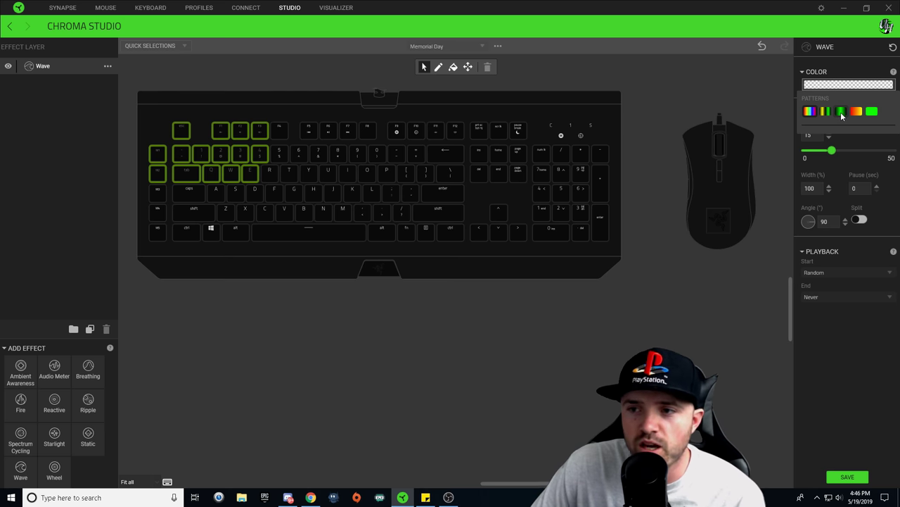
pyautogui.click(842, 113)
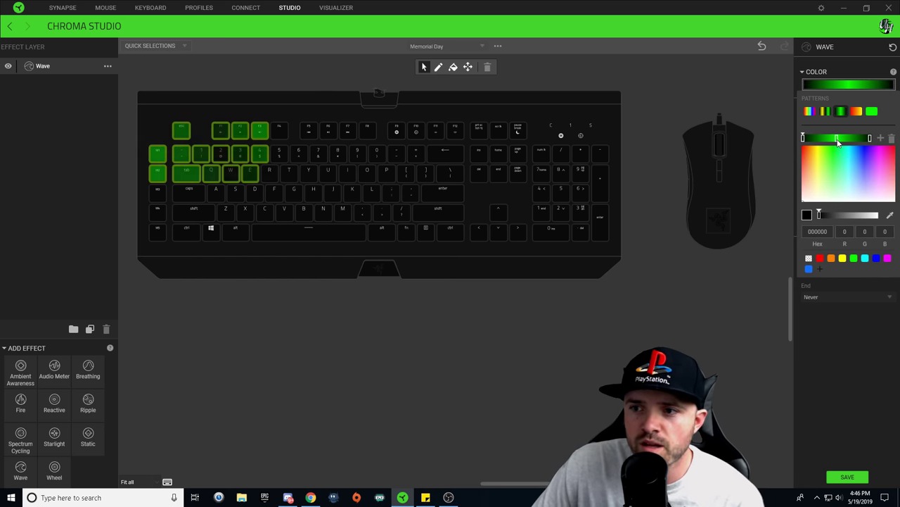
pyautogui.click(837, 139)
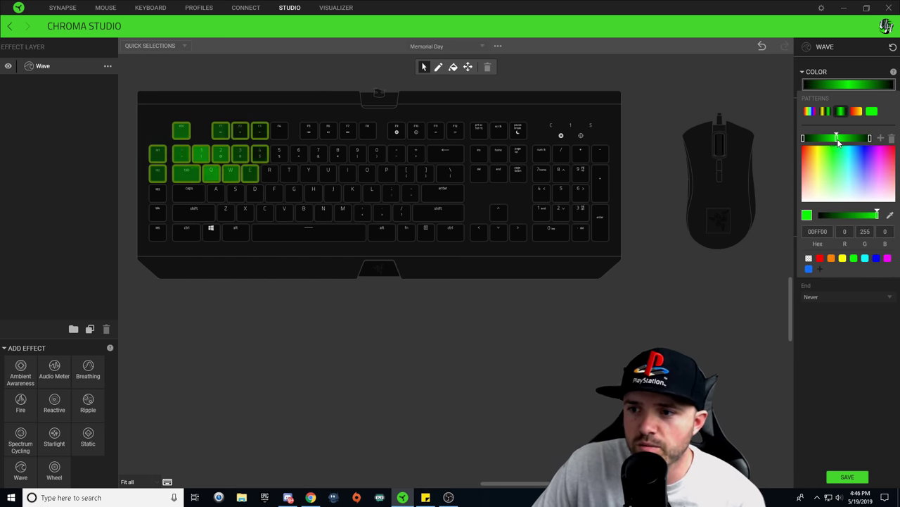
pyautogui.click(876, 260)
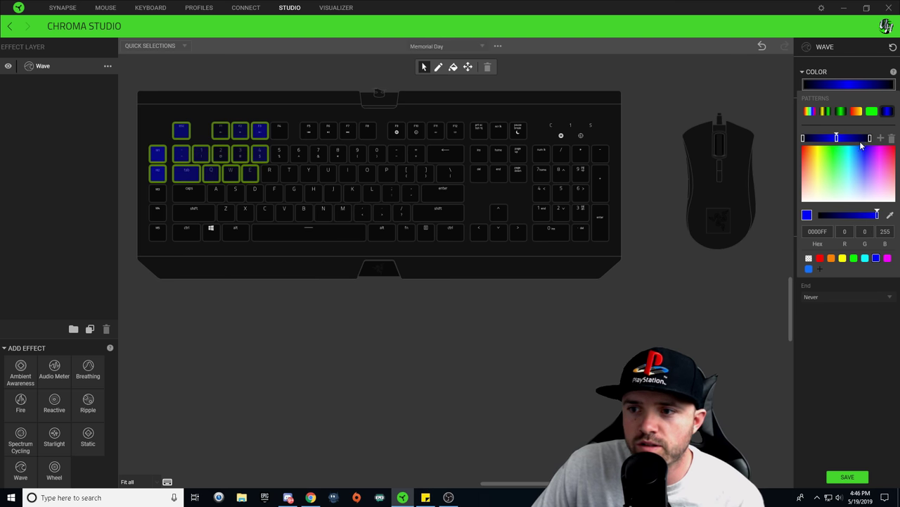
# - Set the gradient's first stop to lighter blue 0177EB and copy that hex value to the last stop
pyautogui.click(804, 138)
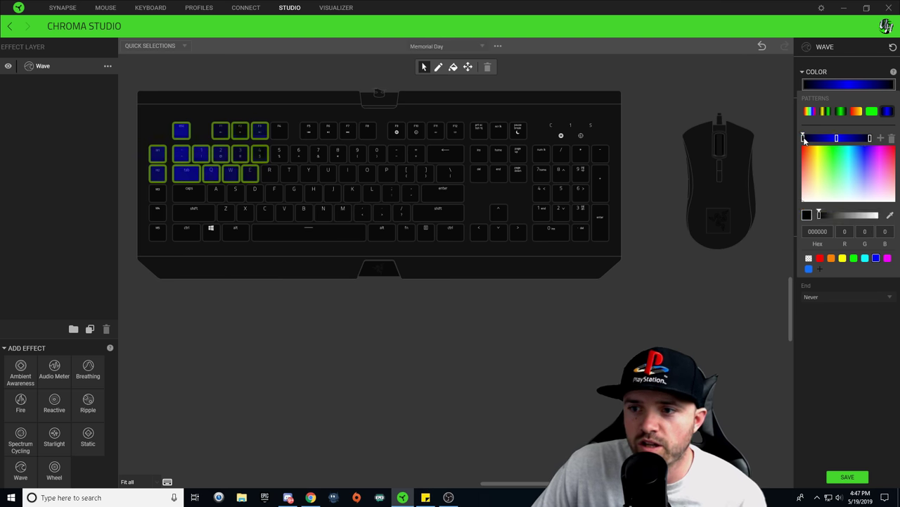
pyautogui.moveTo(857, 149)
pyautogui.mouseDown()
pyautogui.moveTo(864, 153)
pyautogui.moveTo(849, 147)
pyautogui.moveTo(864, 154)
pyautogui.moveTo(856, 145)
pyautogui.mouseUp()
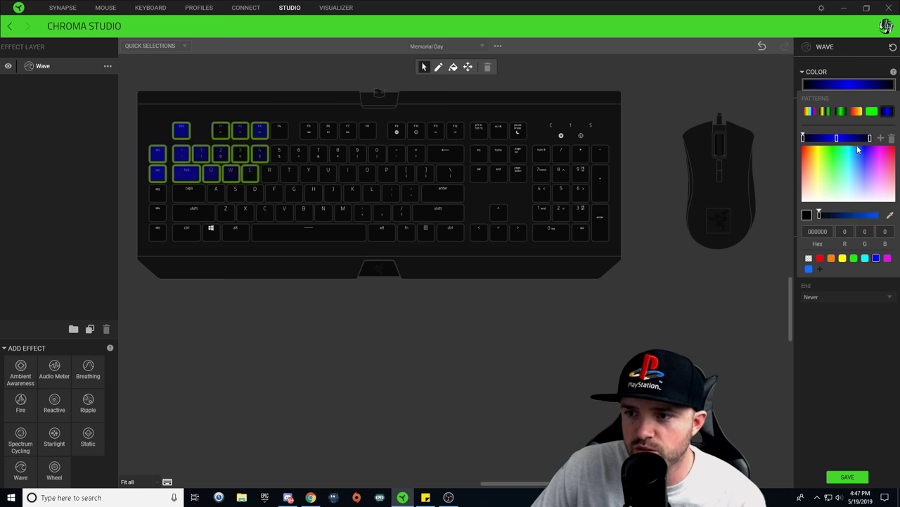
pyautogui.moveTo(853, 216); pyautogui.dragTo(880, 221)
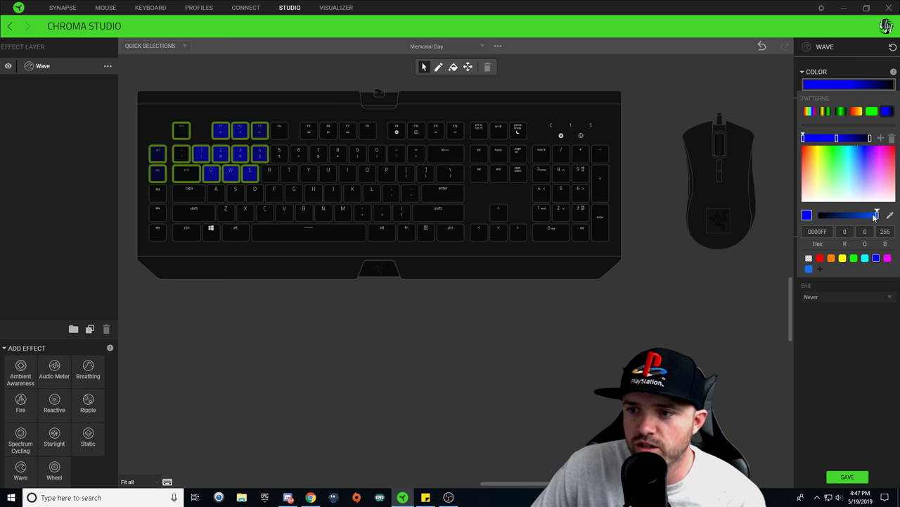
pyautogui.moveTo(877, 215); pyautogui.dragTo(874, 220)
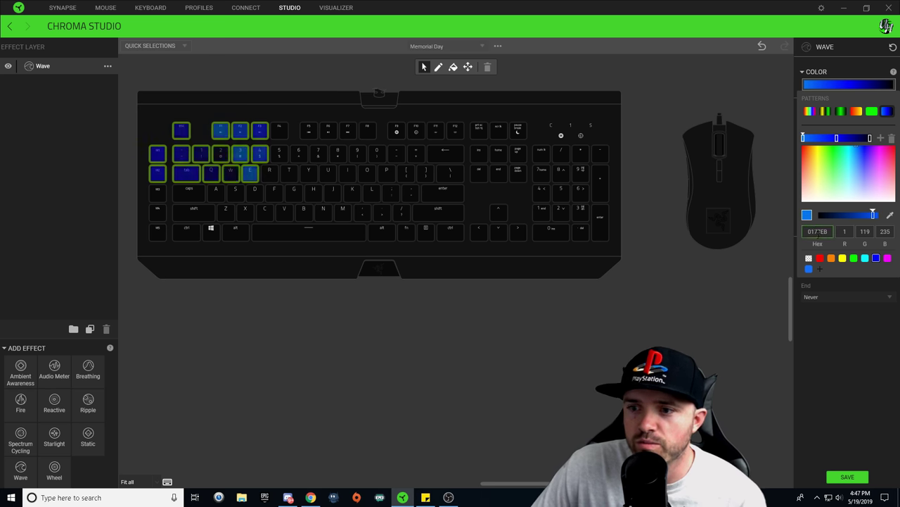
pyautogui.click(819, 233)
pyautogui.hotkey('ctrl', 'c')
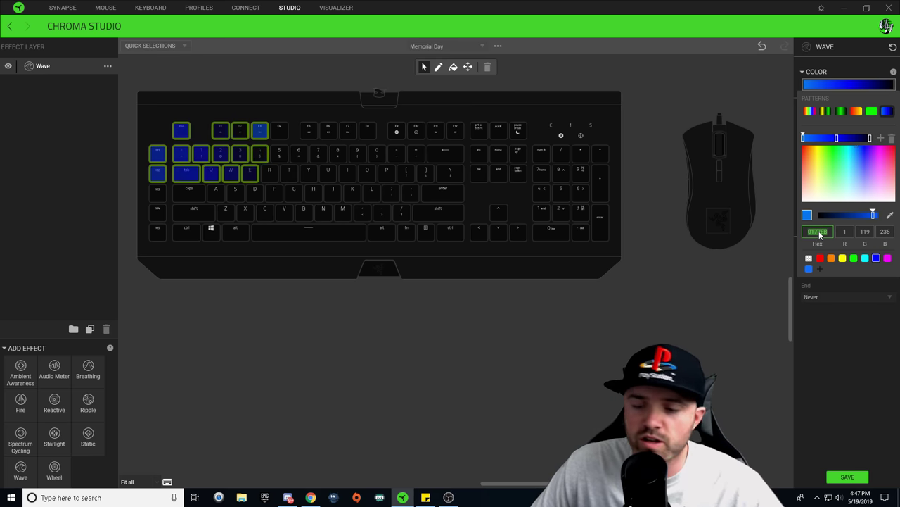
pyautogui.write('000000')
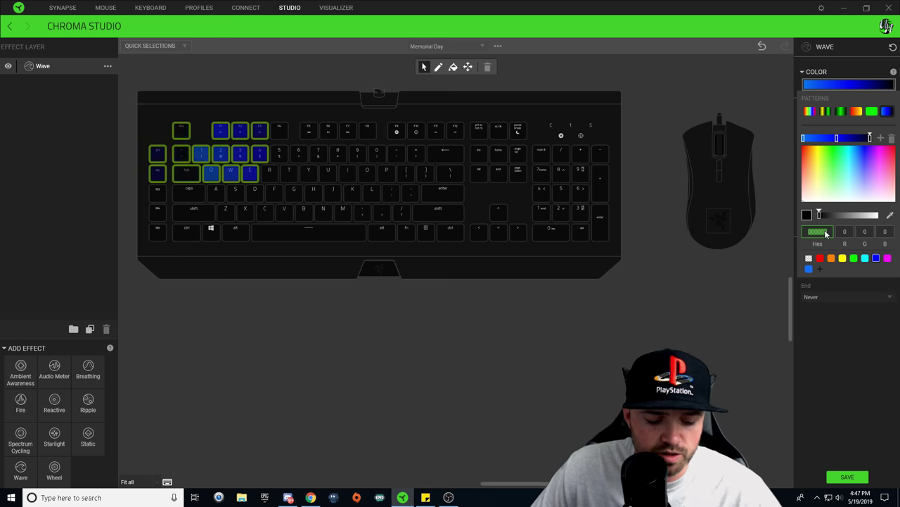
pyautogui.hotkey('ctrl', 'v')
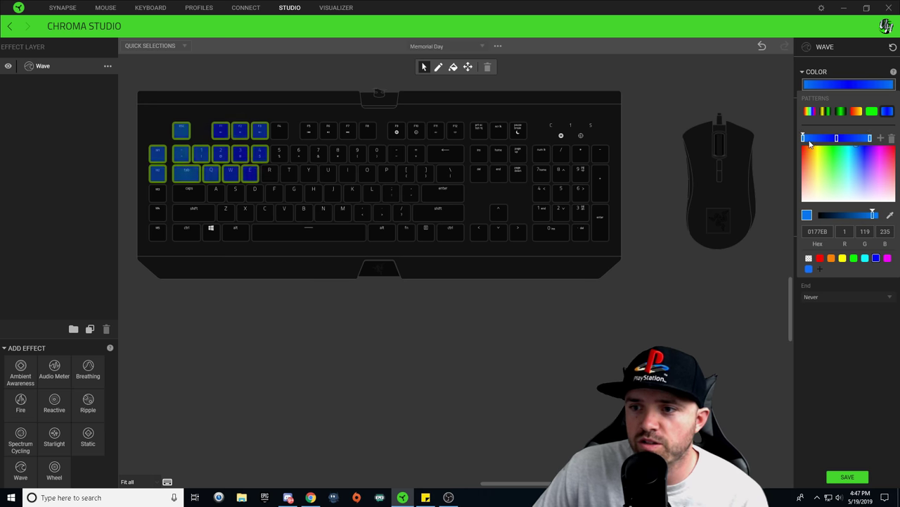
# - Copy the first stop's 0177EB color onto the last stop so both gradient ends match, and close the color picker
pyautogui.click(837, 138)
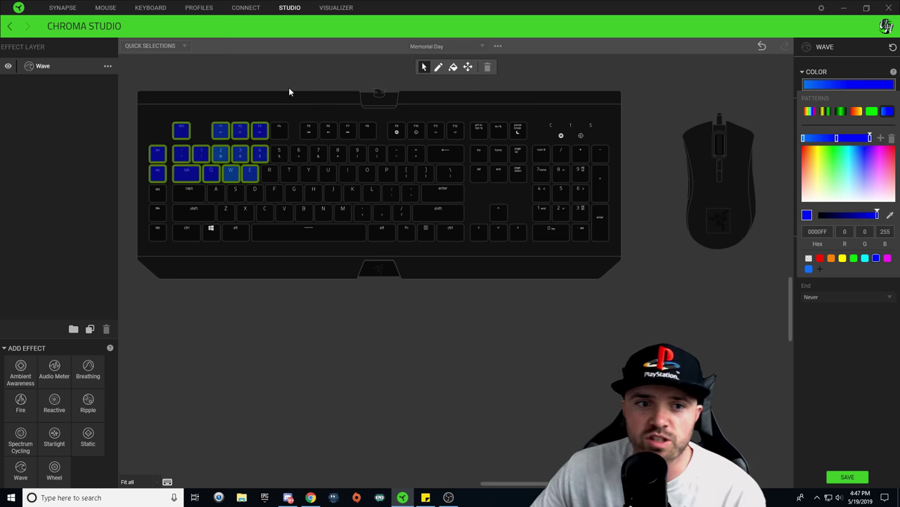
pyautogui.click(859, 147)
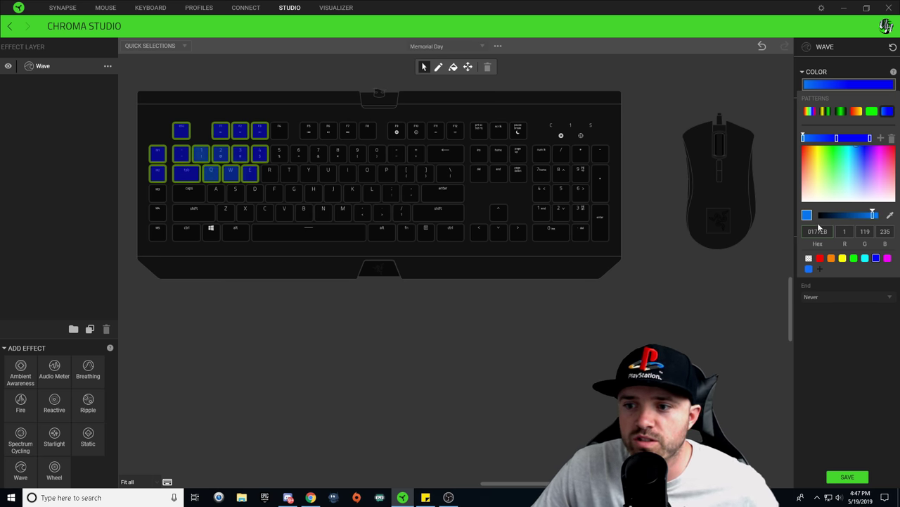
pyautogui.doubleClick(817, 231)
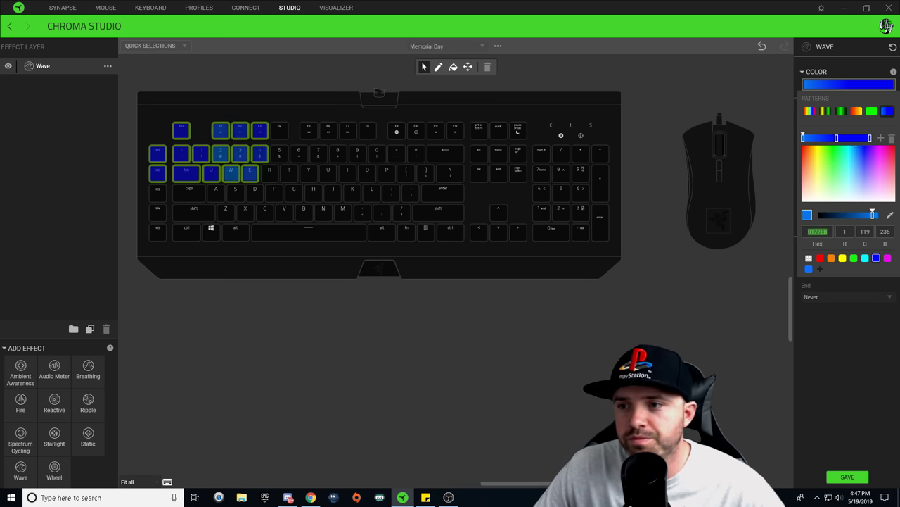
pyautogui.write('0000FF')
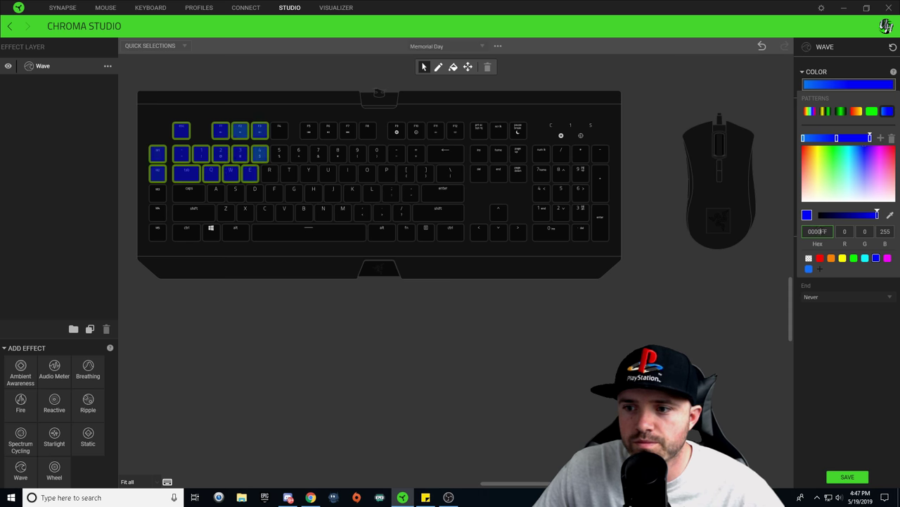
pyautogui.click(866, 334)
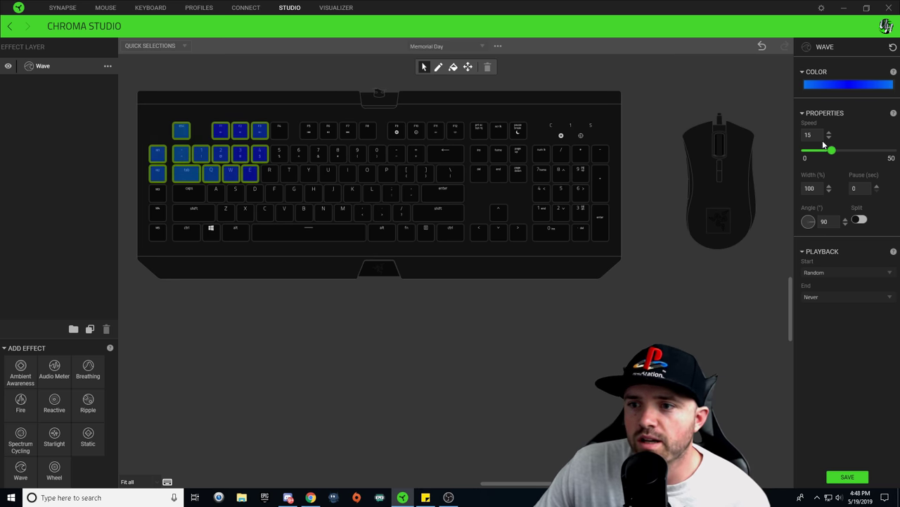
# - Set the blue wave's speed to 8 and its angle to 125 degrees, and save the effect
pyautogui.write('8')
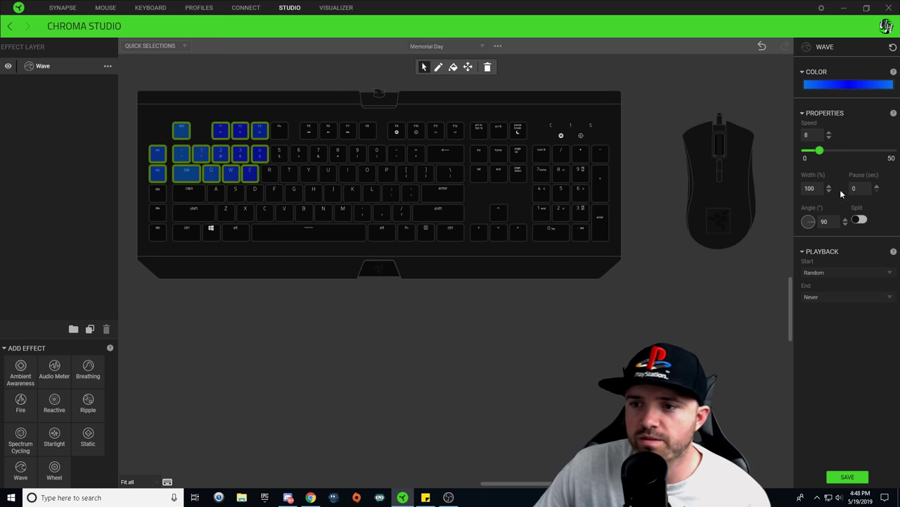
pyautogui.moveTo(813, 229); pyautogui.dragTo(827, 234)
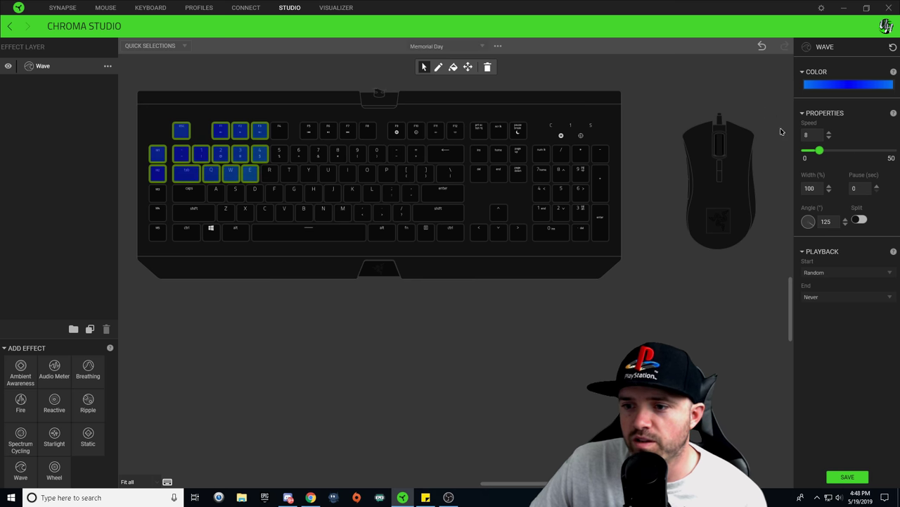
pyautogui.click(849, 477)
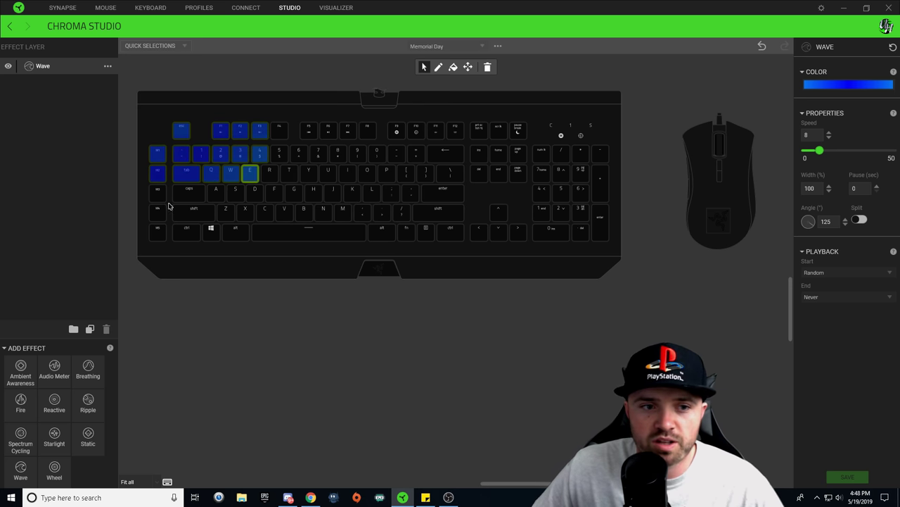
# - Select the stripe keys in the F4, R and Shift rows plus both logos, and set their gradient's middle stop to red FF0000
pyautogui.click(128, 194)
pyautogui.moveTo(284, 136); pyautogui.dragTo(508, 133)
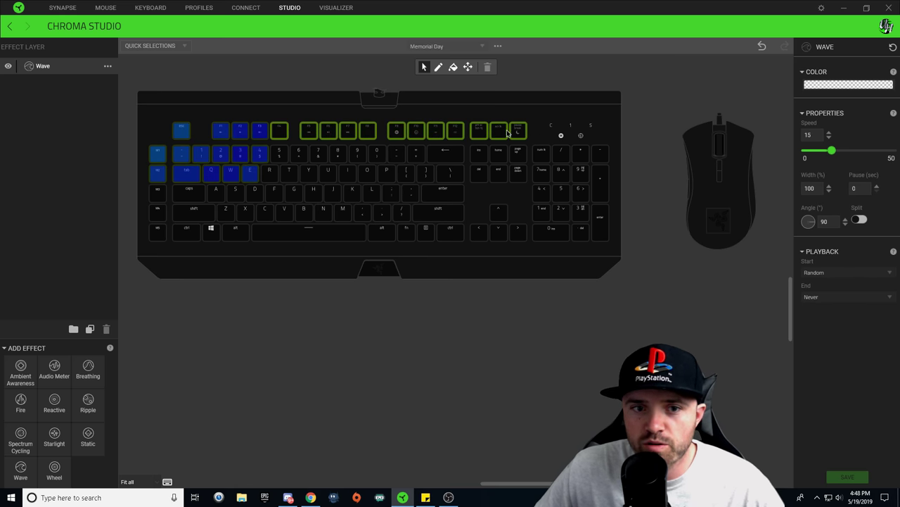
pyautogui.moveTo(265, 175)
pyautogui.mouseDown()
pyautogui.moveTo(456, 183)
pyautogui.moveTo(577, 174)
pyautogui.mouseUp()
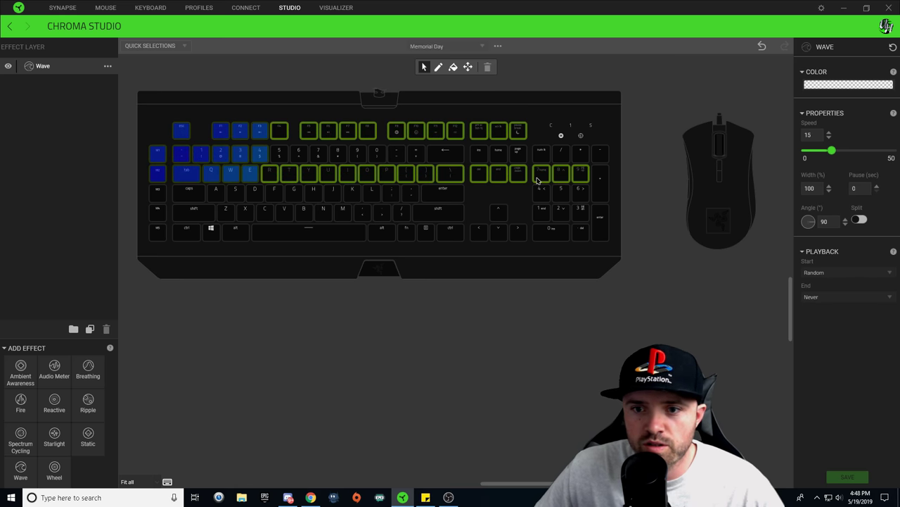
pyautogui.moveTo(159, 212); pyautogui.dragTo(584, 211)
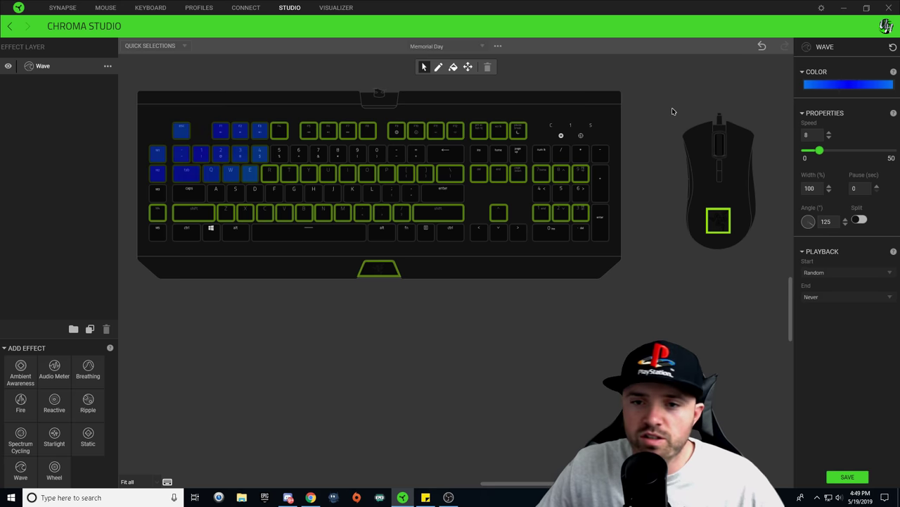
pyautogui.click(857, 85)
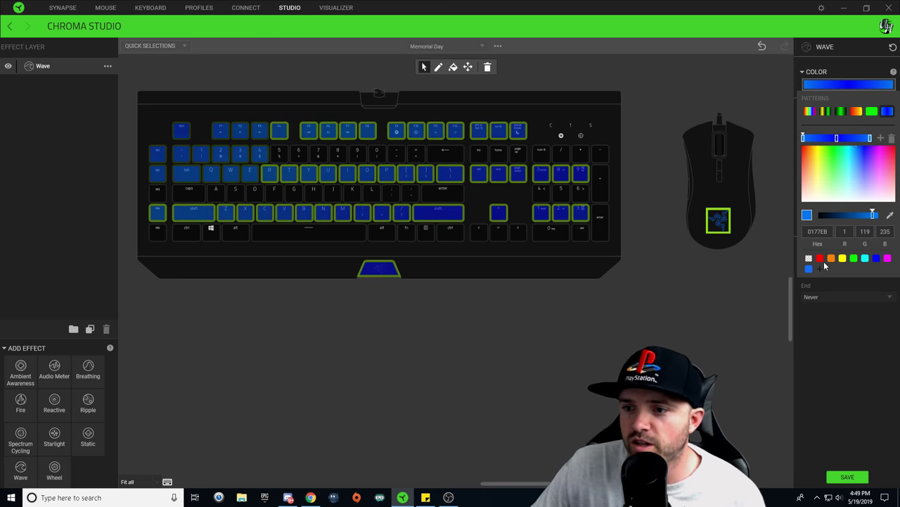
pyautogui.click(875, 258)
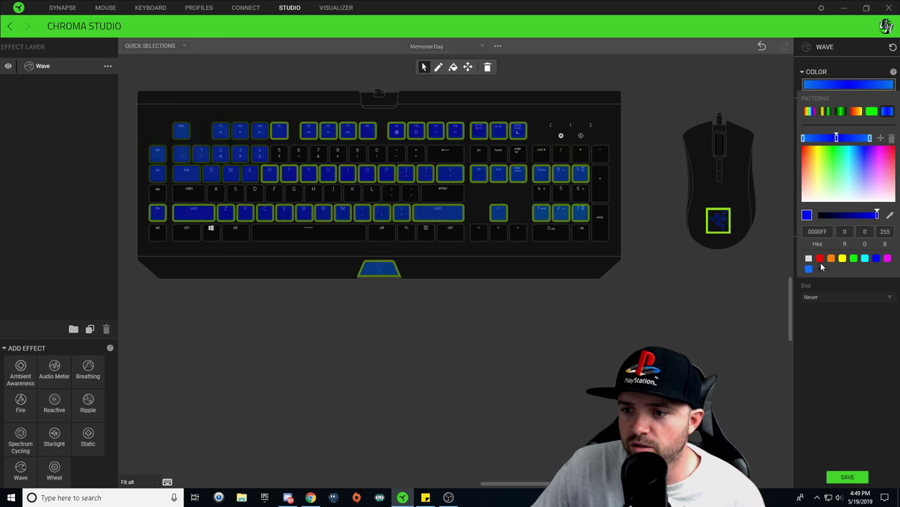
pyautogui.click(821, 258)
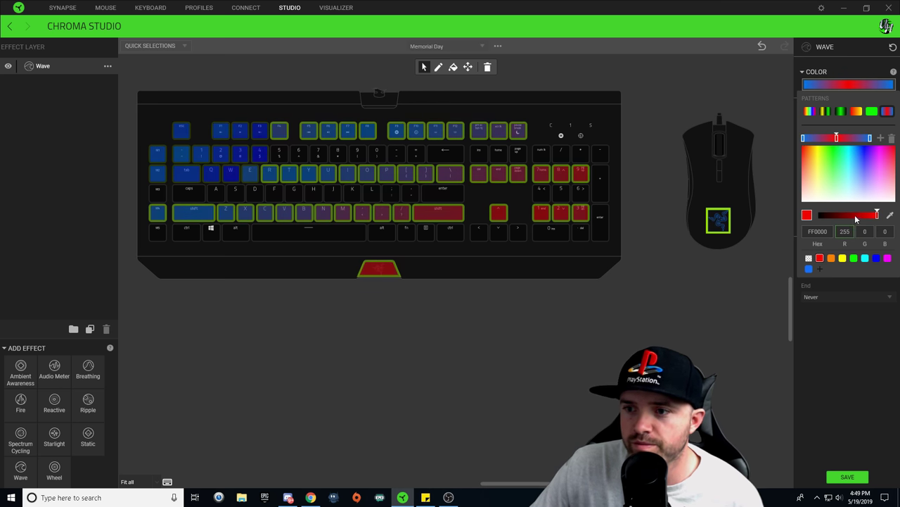
# - Set the stripe gradient's first stop to dark red 610000 and copy its hex value
pyautogui.click(803, 139)
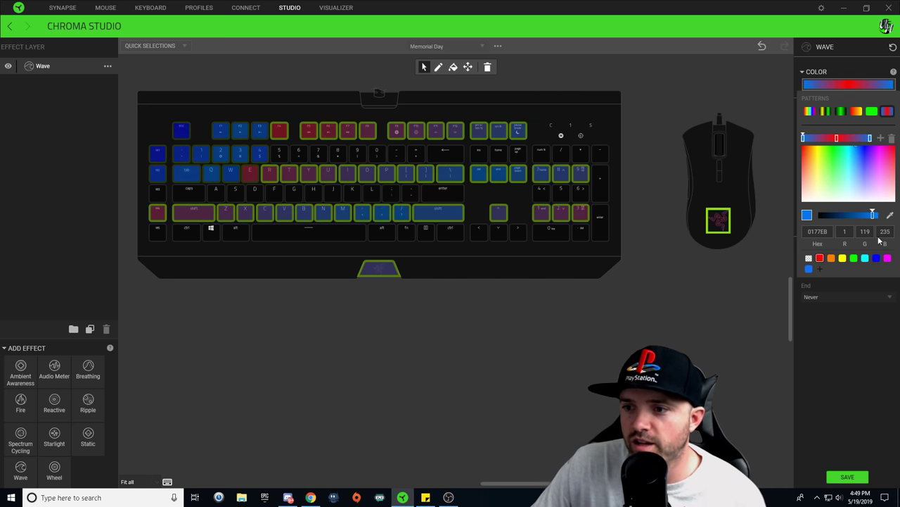
pyautogui.click(820, 258)
pyautogui.click(871, 214)
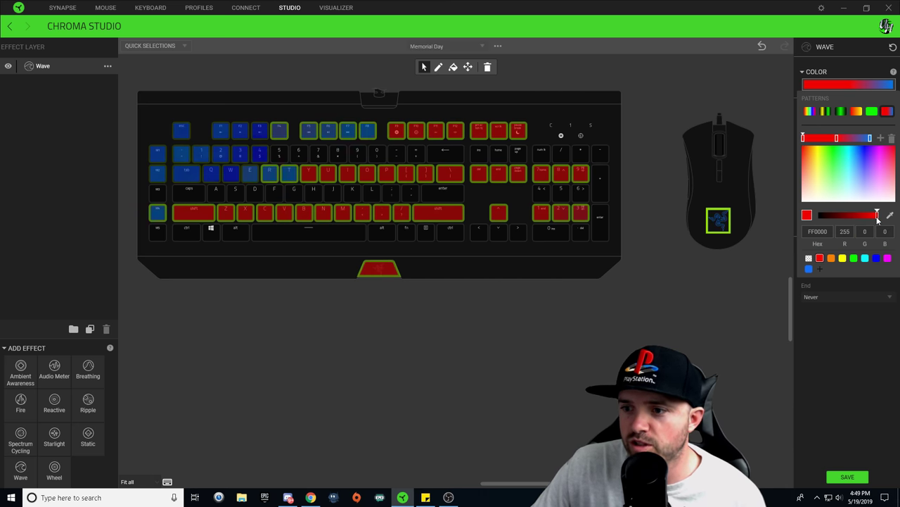
pyautogui.moveTo(854, 215); pyautogui.dragTo(849, 215)
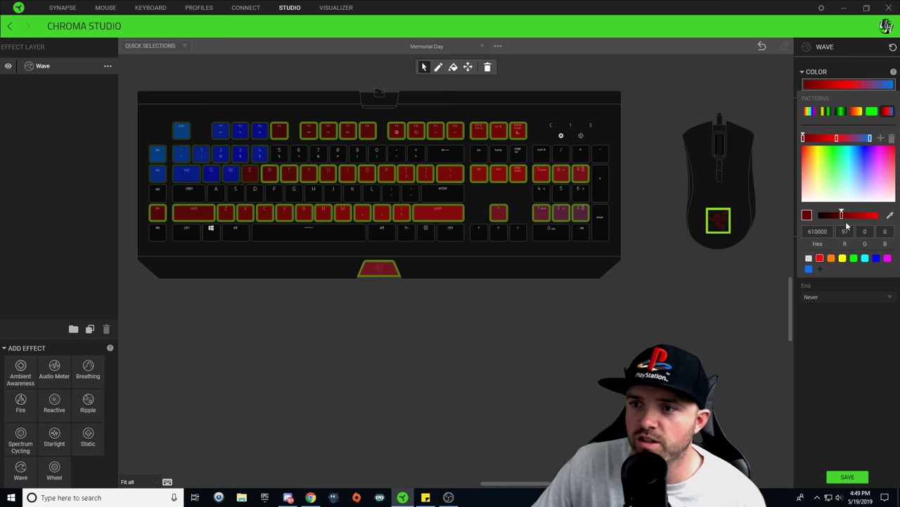
pyautogui.click(820, 235)
pyautogui.hotkey('ctrl', 'c')
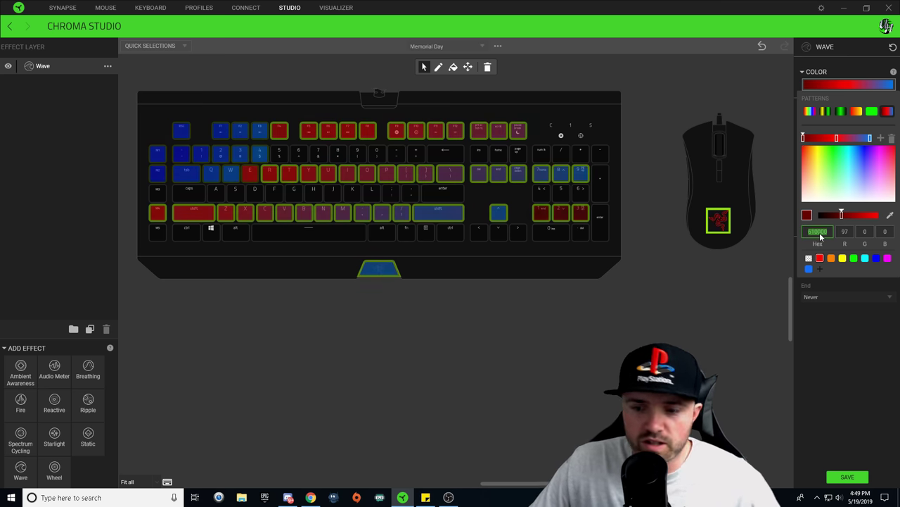
# - Apply the copied 610000 color to the gradient's last stop, close the color picker and save the effect
pyautogui.click(870, 138)
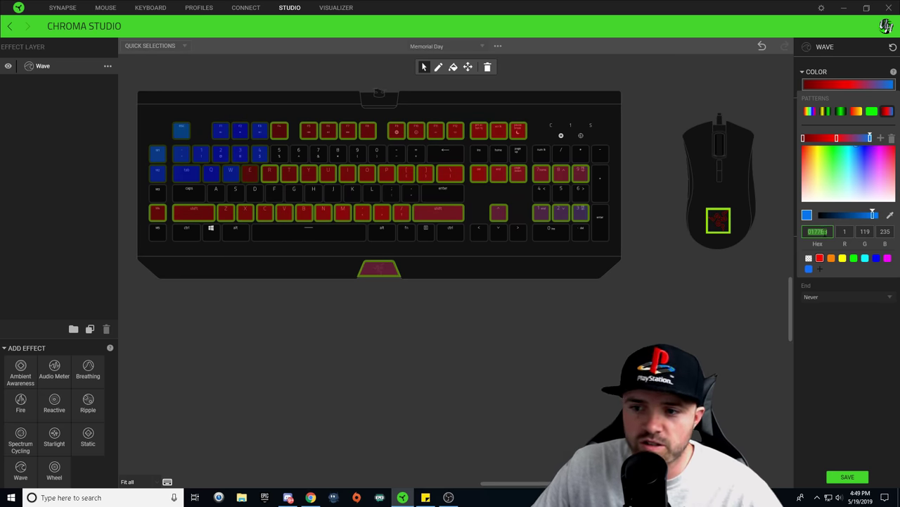
pyautogui.hotkey('ctrl', 'v')
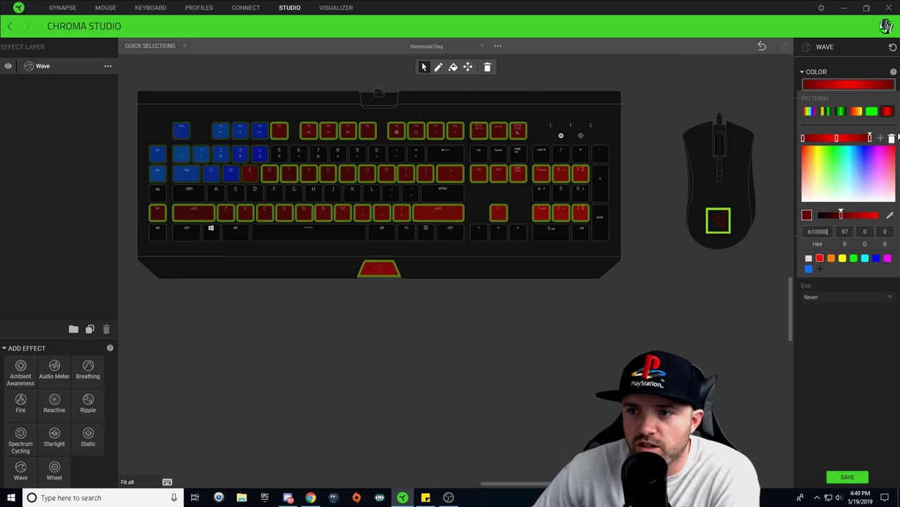
pyautogui.press('Return')
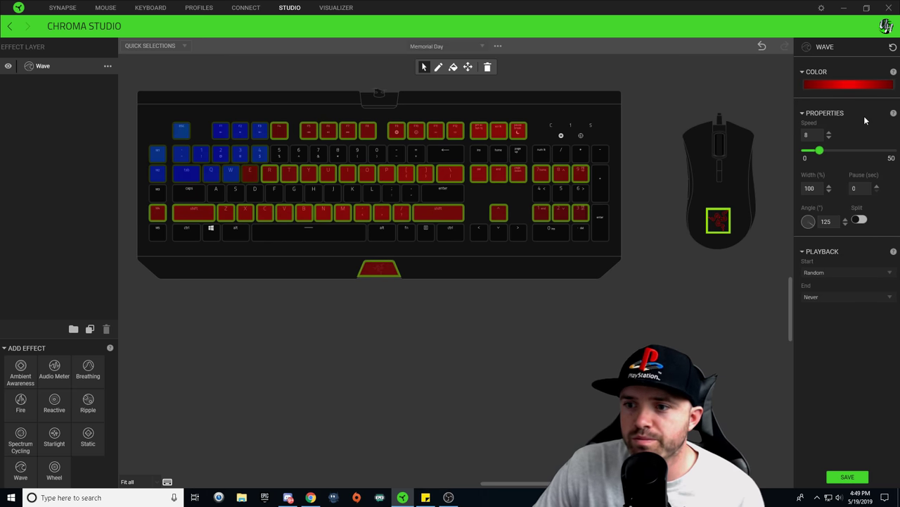
pyautogui.click(848, 477)
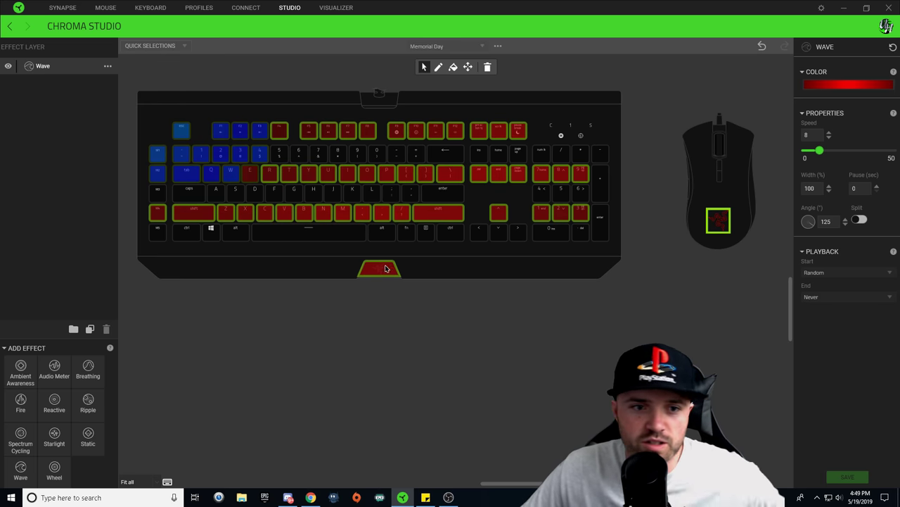
# - Apply the wave to the remaining keys in the number, Caps Lock and Ctrl rows, with the gradient's middle stop white FFFFFF
pyautogui.click(422, 206)
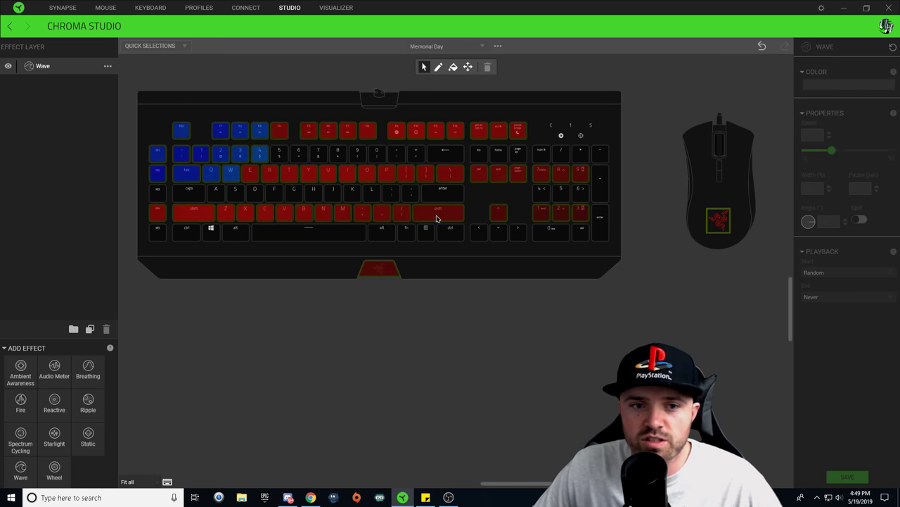
pyautogui.click(280, 155)
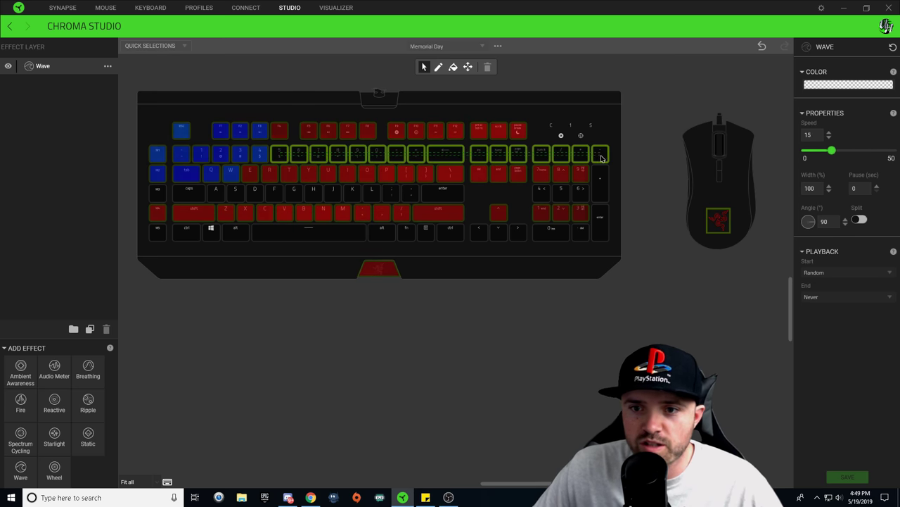
pyautogui.moveTo(156, 190)
pyautogui.mouseDown()
pyautogui.moveTo(526, 205)
pyautogui.moveTo(563, 193)
pyautogui.moveTo(591, 162)
pyautogui.mouseUp()
pyautogui.moveTo(157, 232); pyautogui.dragTo(640, 235)
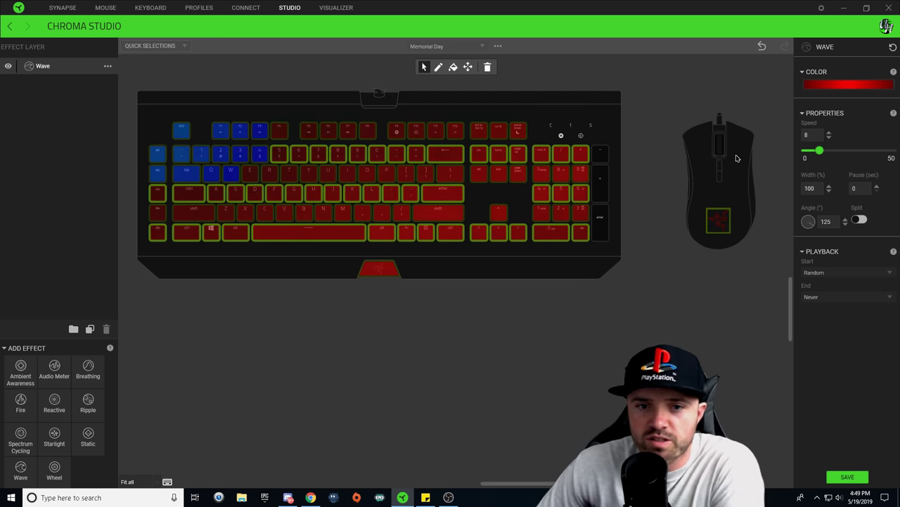
pyautogui.click(857, 86)
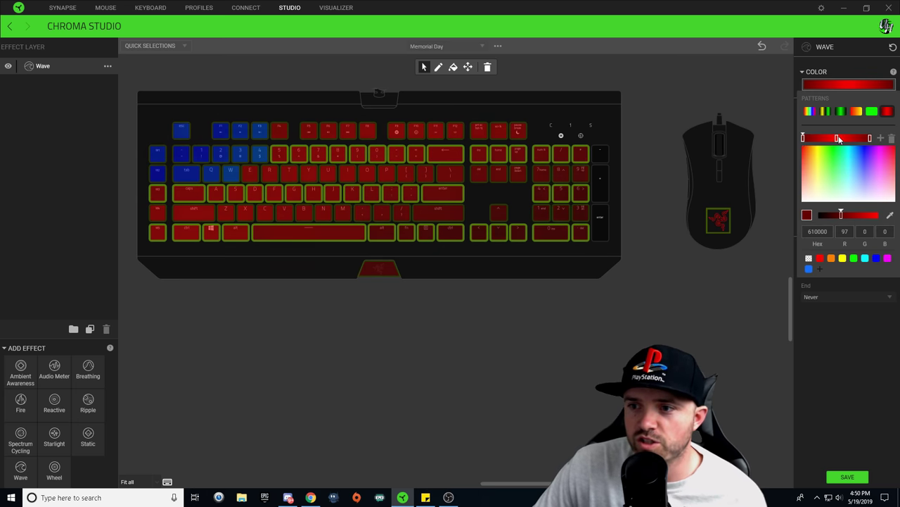
pyautogui.click(825, 232)
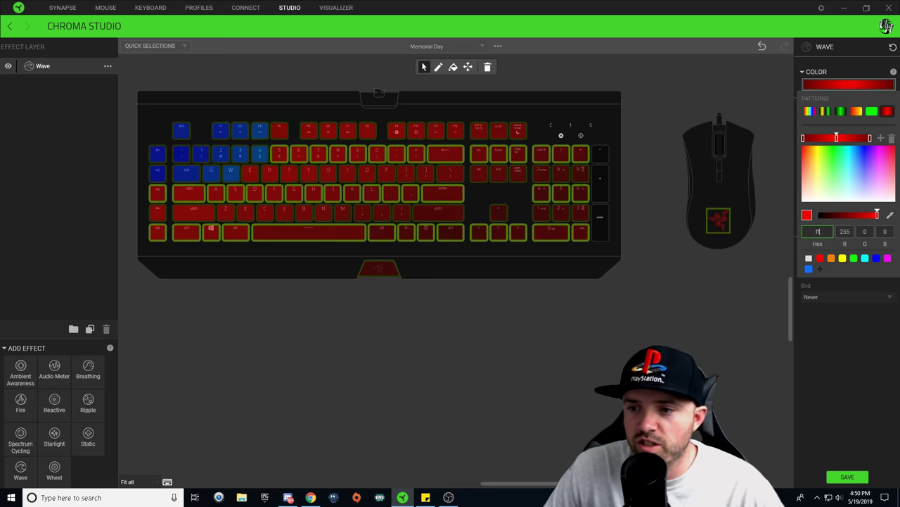
pyautogui.press('Return')
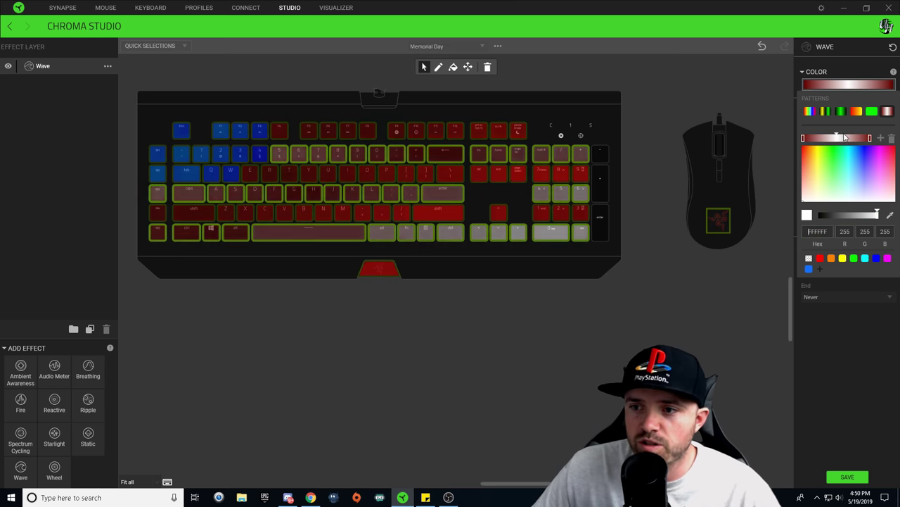
# - Change the white stripes' first gradient stop to white and darken it to gray 5E5E5E
pyautogui.click(804, 138)
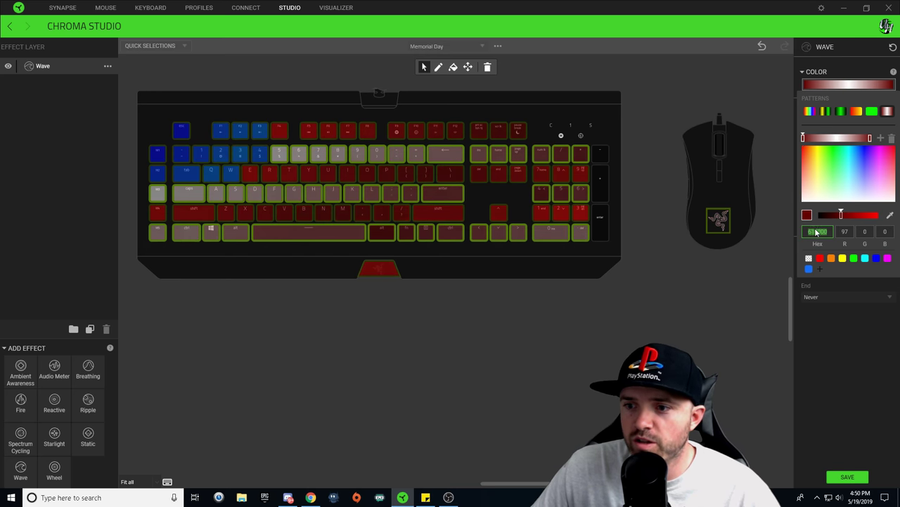
pyautogui.write('ffffff')
pyautogui.press('Return')
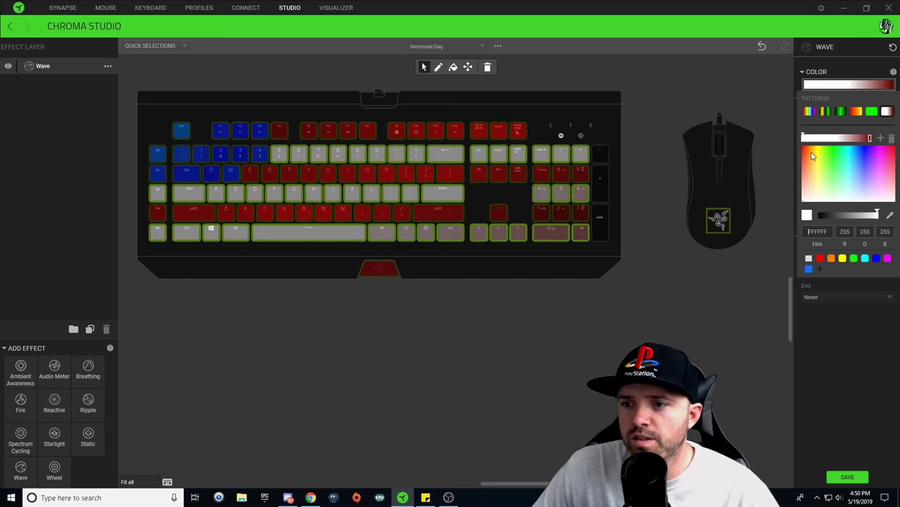
pyautogui.moveTo(875, 218); pyautogui.dragTo(847, 212)
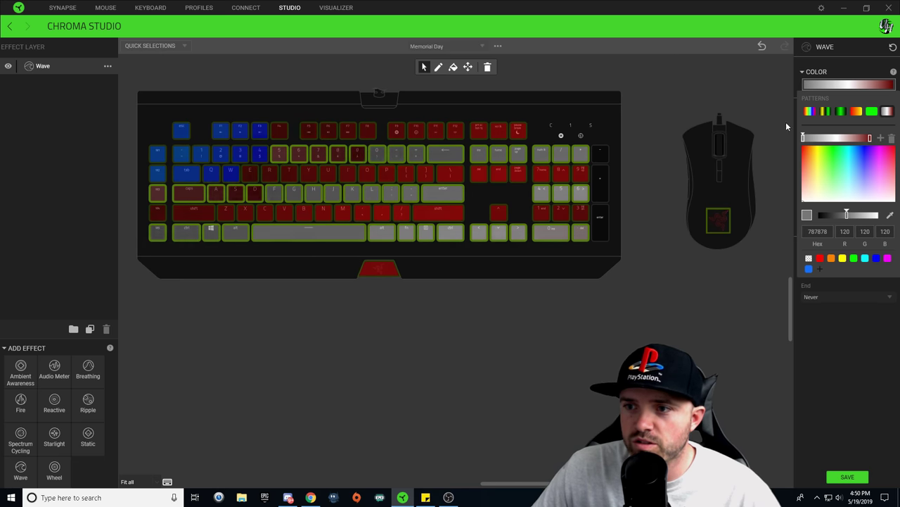
pyautogui.moveTo(847, 213); pyautogui.dragTo(841, 215)
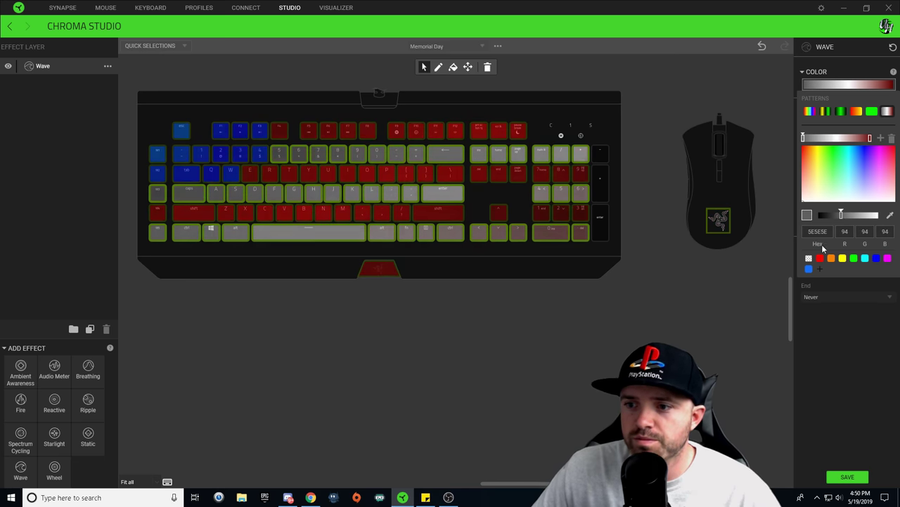
# - Copy the first stop's gray 5E5E5E hex value onto the gradient's last stop
pyautogui.click(822, 231)
pyautogui.press('BackSpace')
pyautogui.press('BackSpace')
pyautogui.press('BackSpace')
pyautogui.press('BackSpace')
pyautogui.press('BackSpace')
pyautogui.press('BackSpace')
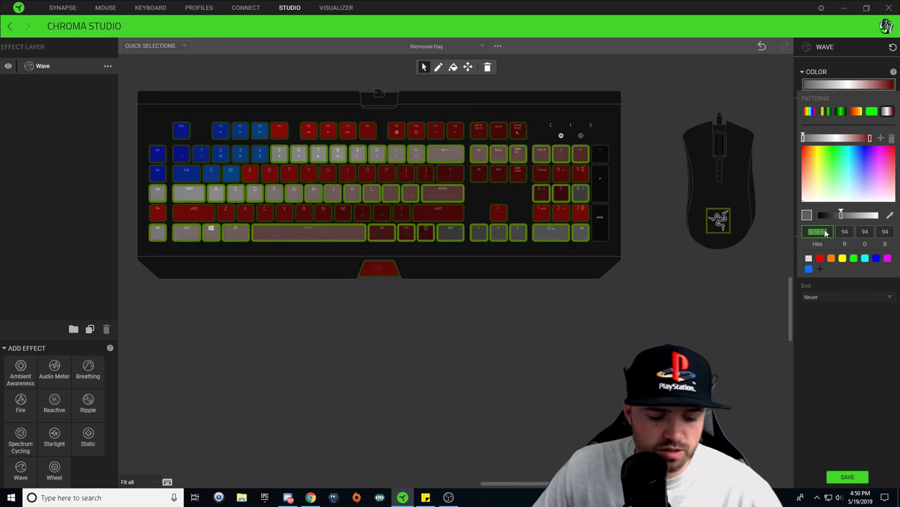
pyautogui.write('610000')
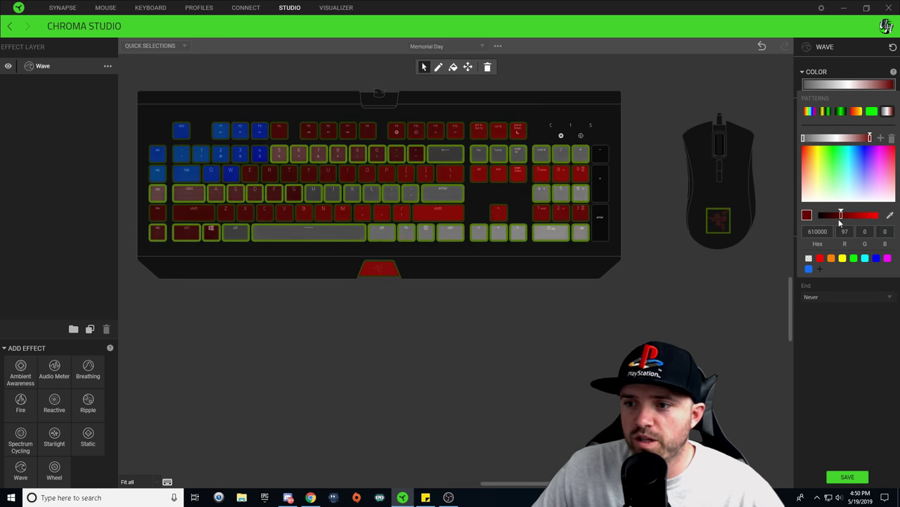
pyautogui.click(827, 232)
pyautogui.press('BackSpace')
pyautogui.press('BackSpace')
pyautogui.press('BackSpace')
pyautogui.press('BackSpace')
pyautogui.press('BackSpace')
pyautogui.press('BackSpace')
pyautogui.write('5E5E5E')
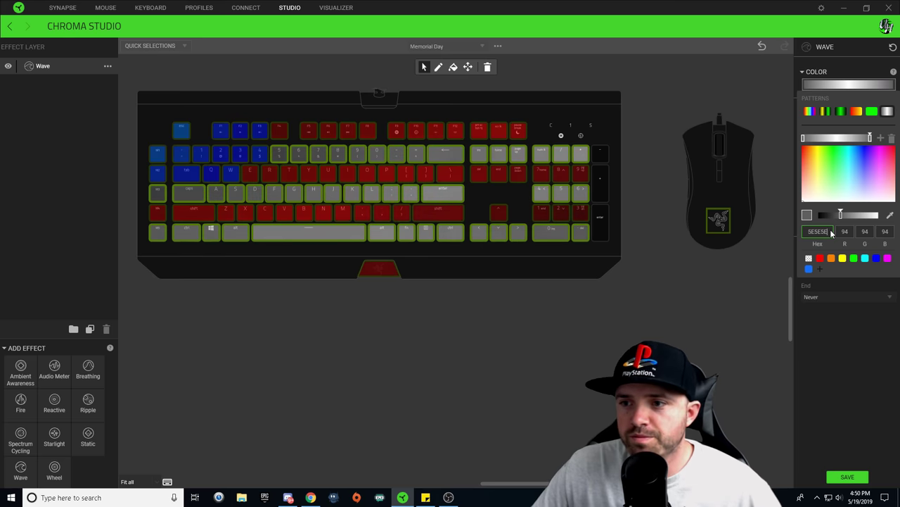
# - Close the color picker, save the white stripe wave and clear the key selection
pyautogui.click(808, 86)
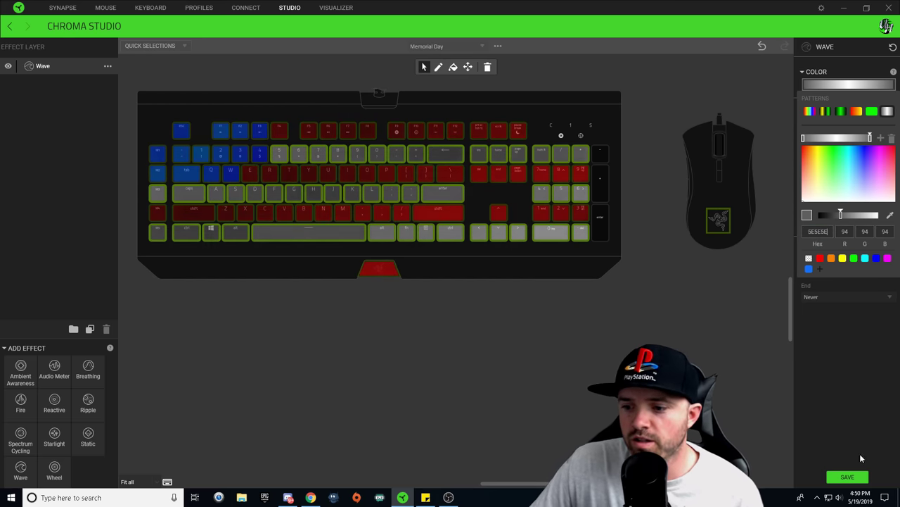
pyautogui.click(850, 373)
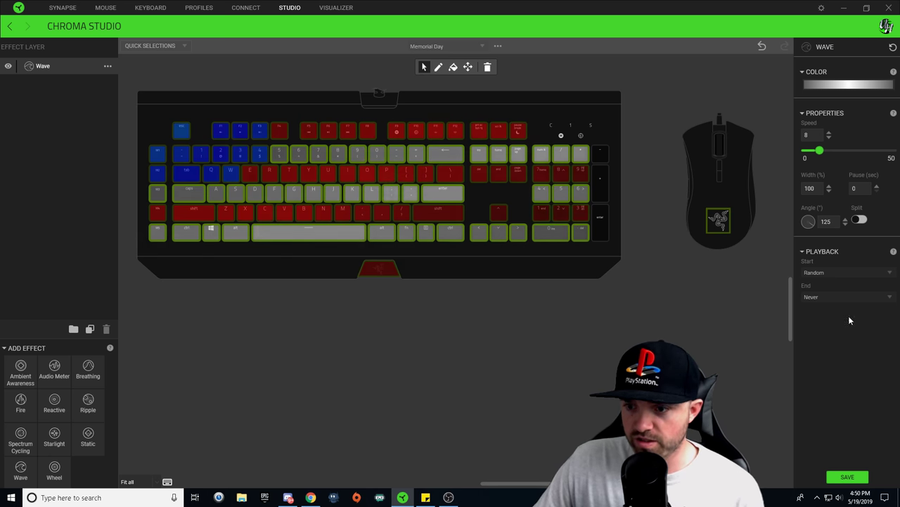
pyautogui.click(848, 478)
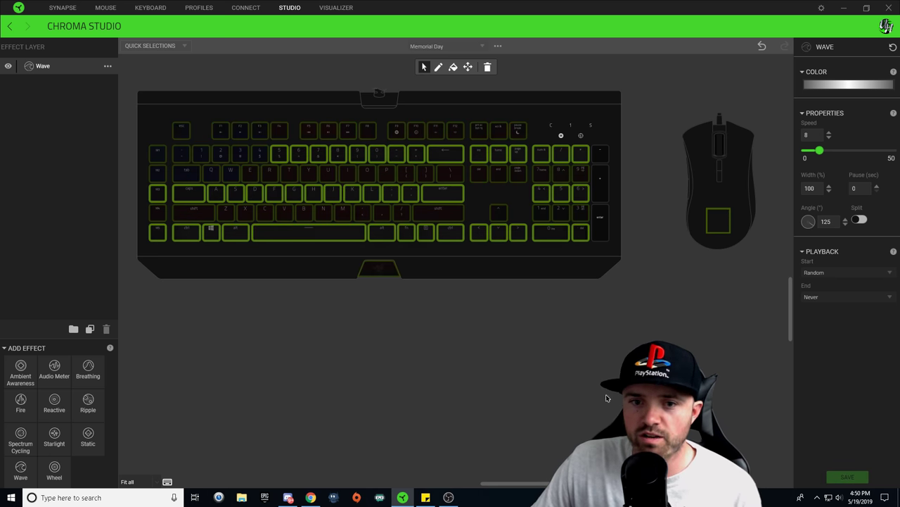
pyautogui.click(429, 367)
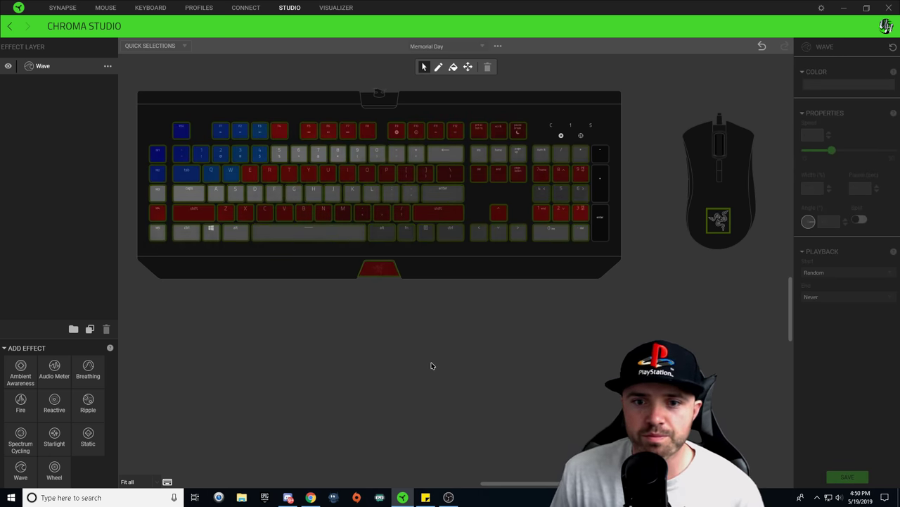
# - Copy the white wave from the numpad asterisk key to the mouse's scroll wheel
pyautogui.click(579, 151)
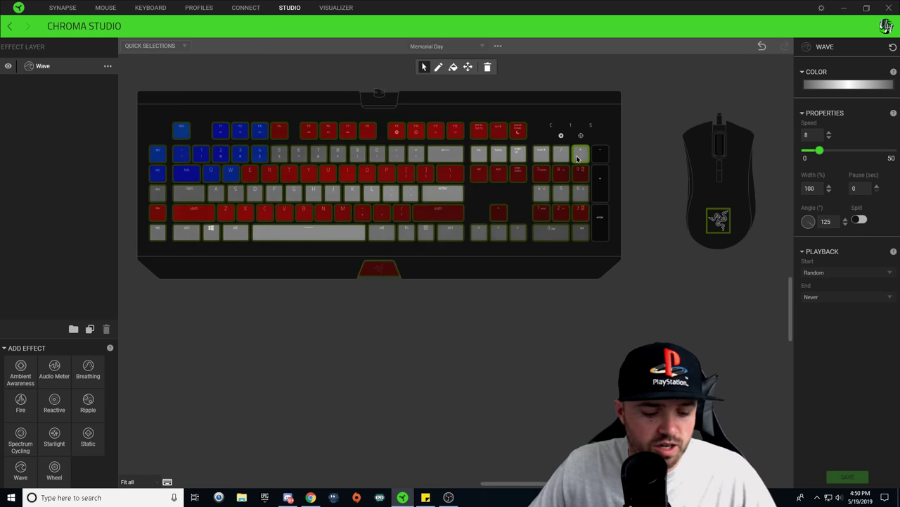
pyautogui.click(719, 146)
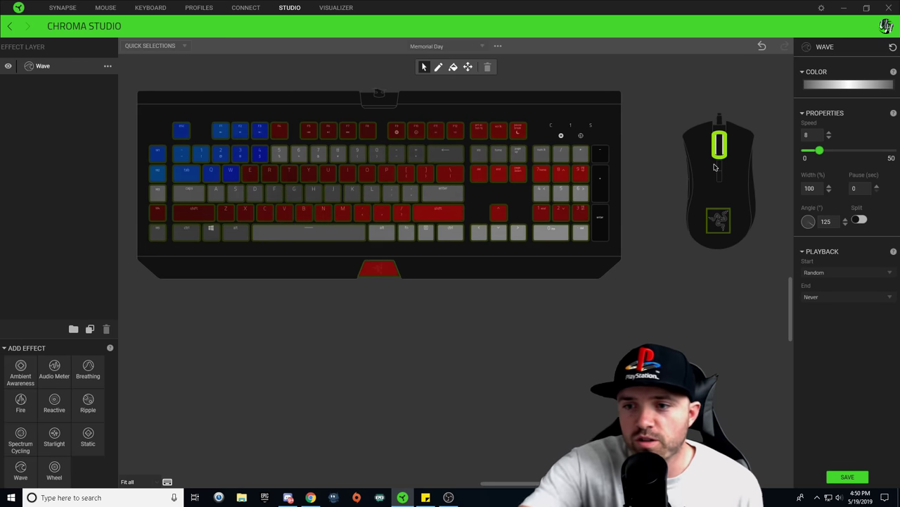
pyautogui.click(672, 83)
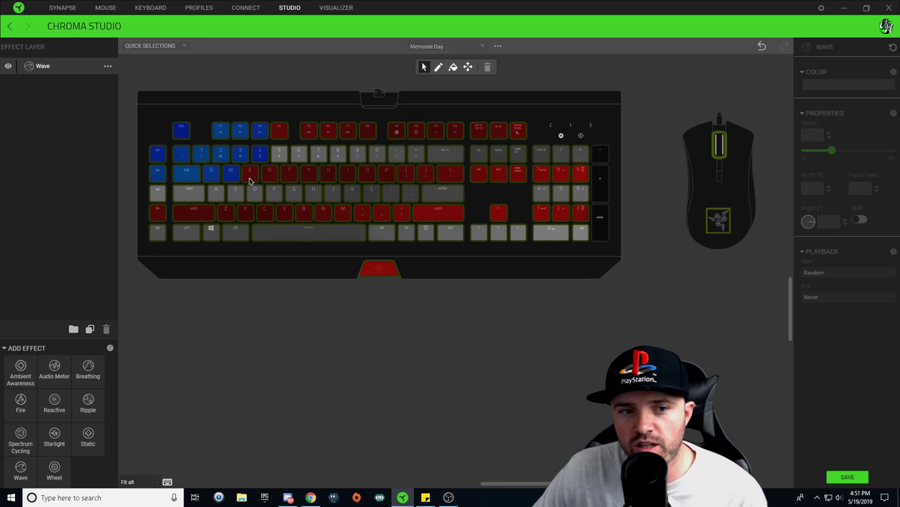
# - Copy the blue wave from the 3 key onto the E key to extend the blue corner block
pyautogui.moveTo(249, 176)
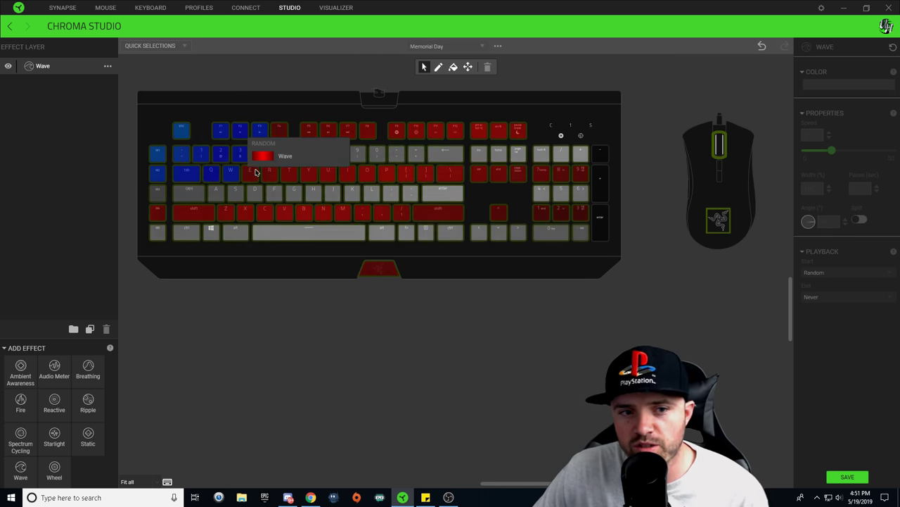
pyautogui.click(245, 155)
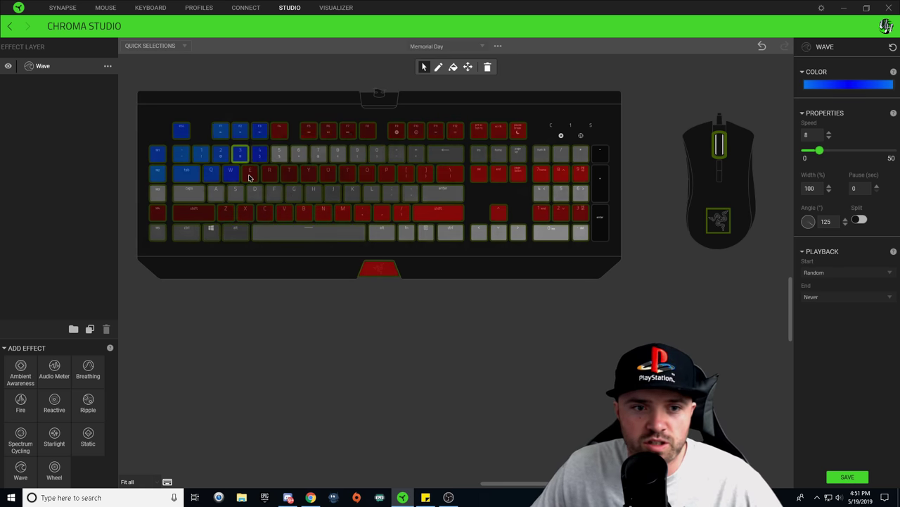
pyautogui.click(250, 173)
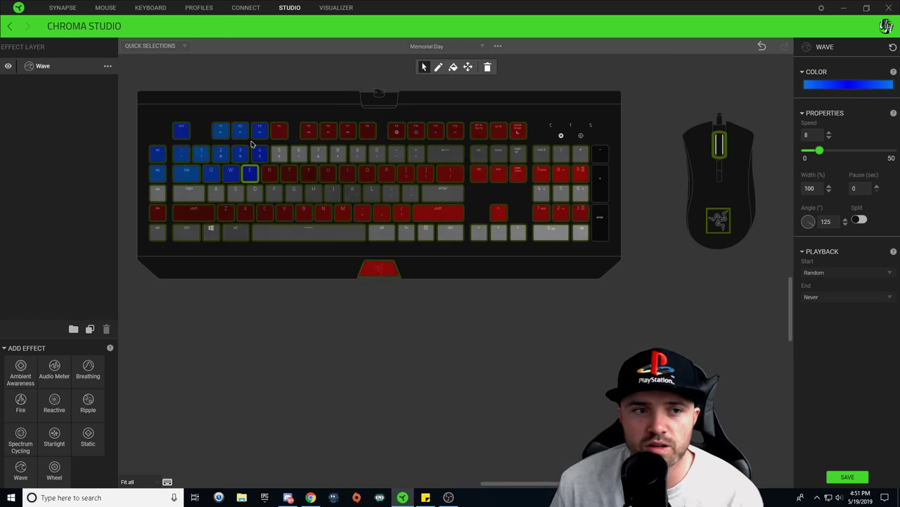
pyautogui.click(216, 123)
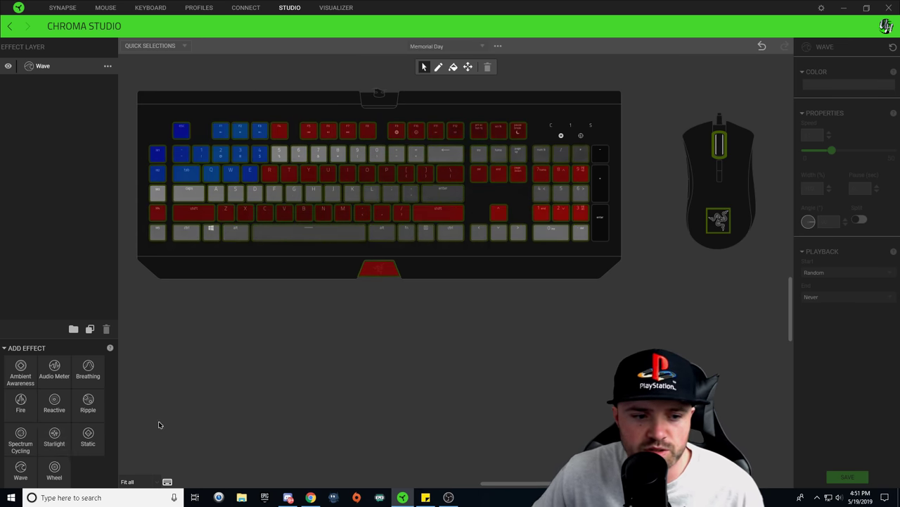
# - Add a Starlight effect layer and assign it to the blue corner keys, from the top-left macro keys through 4 and E
pyautogui.click(59, 436)
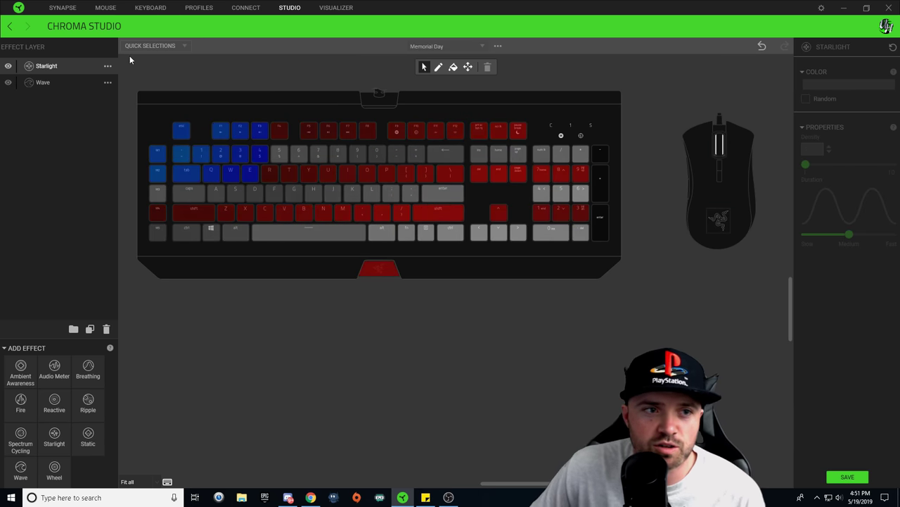
pyautogui.click(49, 67)
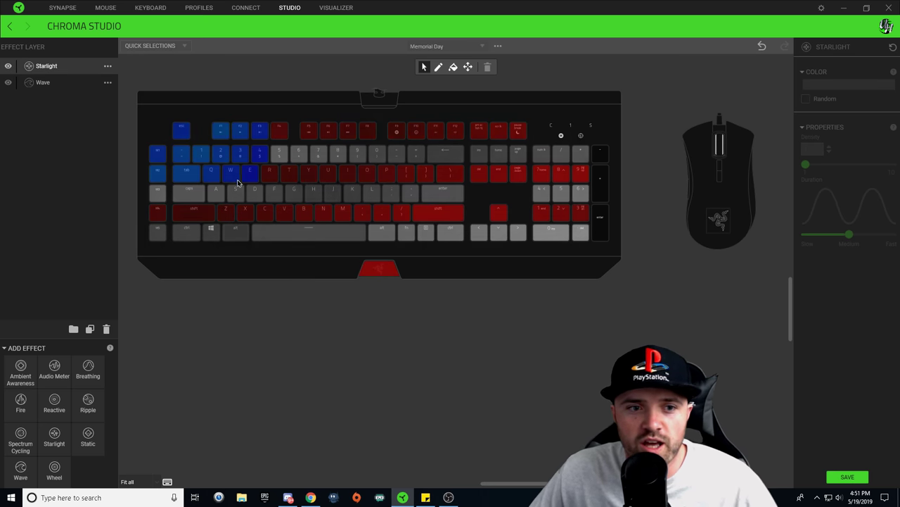
pyautogui.moveTo(144, 119); pyautogui.dragTo(239, 181)
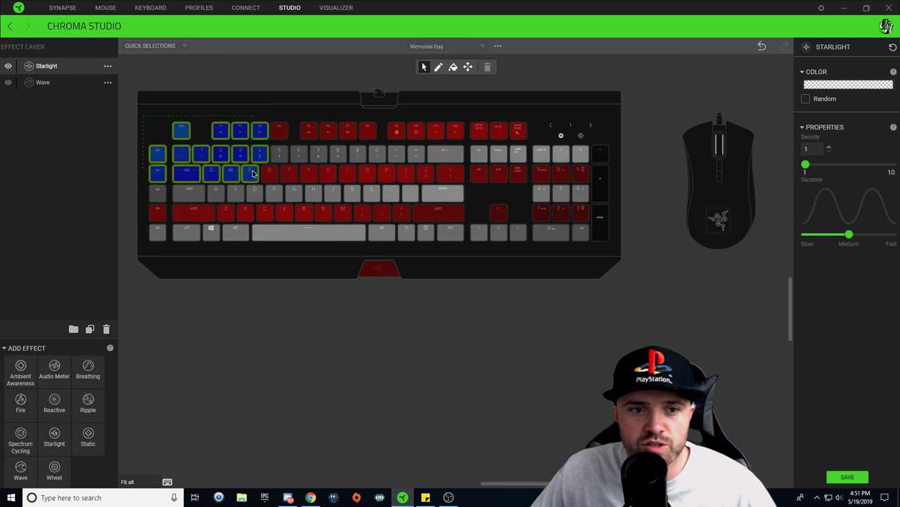
# - Color the starlight solid white FFFFFF, set its density to 5 and save the effect
pyautogui.click(848, 85)
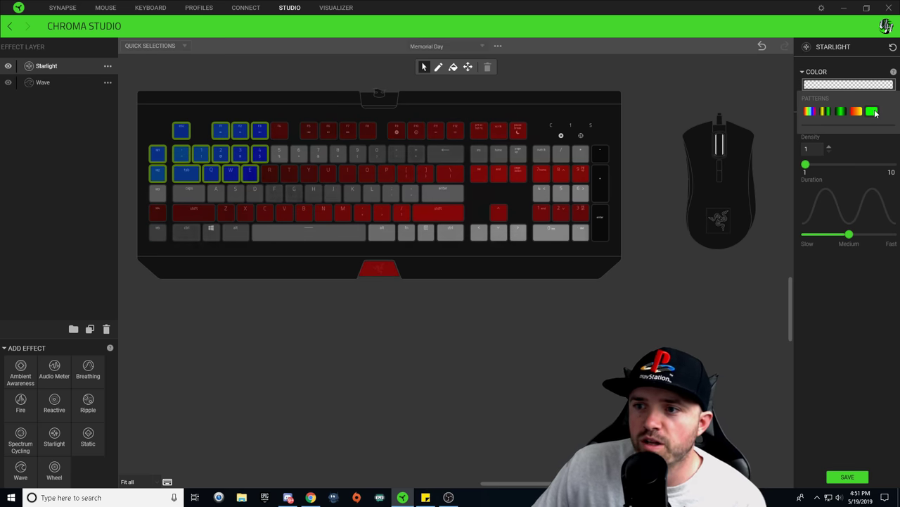
pyautogui.click(873, 112)
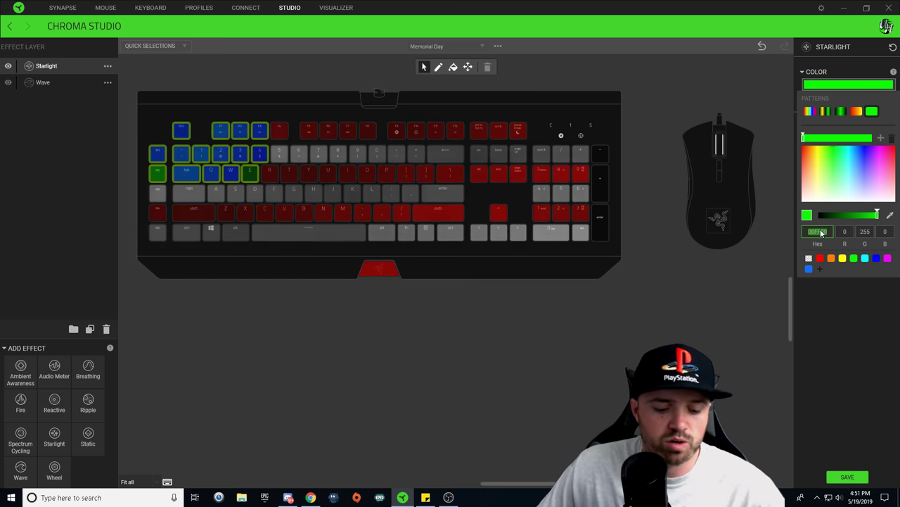
pyautogui.press('Return')
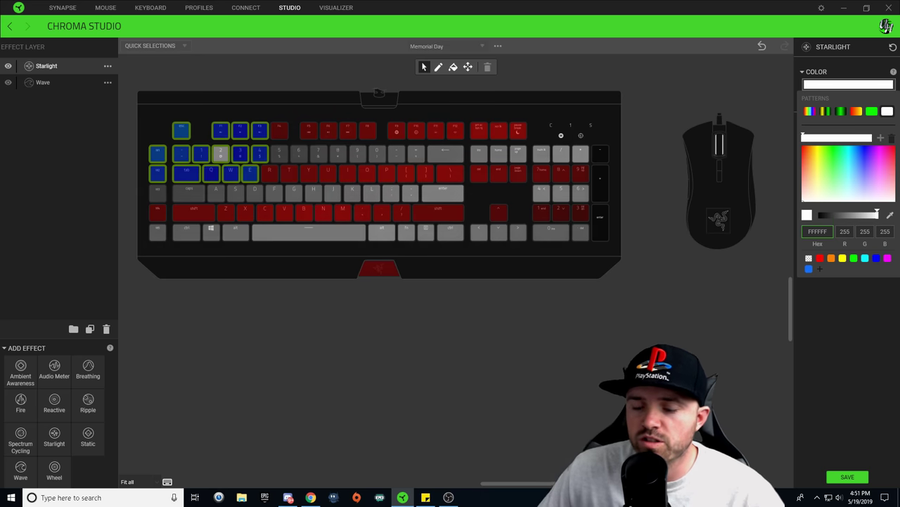
pyautogui.click(869, 338)
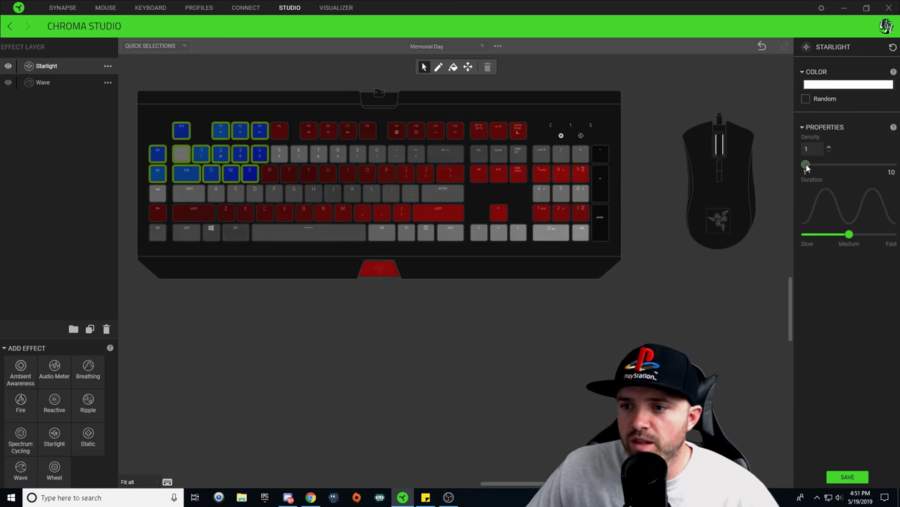
pyautogui.moveTo(806, 166); pyautogui.dragTo(843, 167)
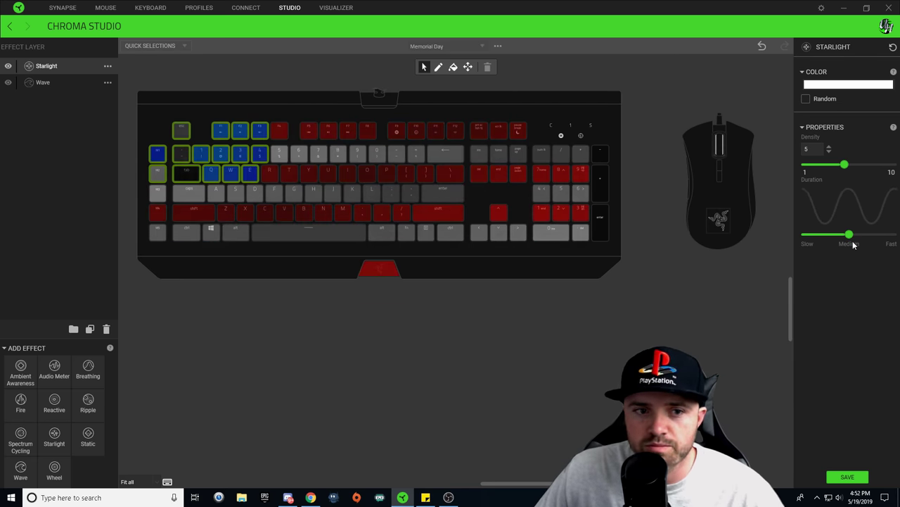
pyautogui.click(848, 477)
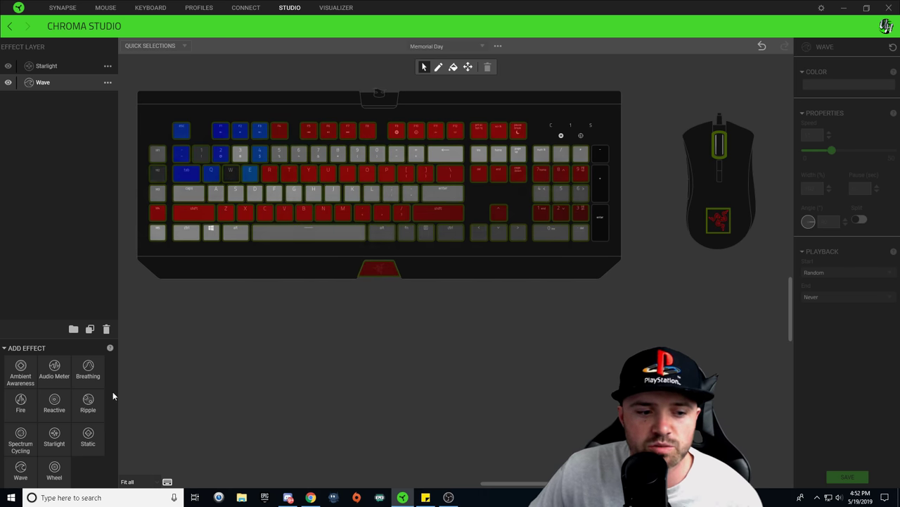
# - Add a second Wave effect layer above Starlight and rename it Camo
pyautogui.click(20, 470)
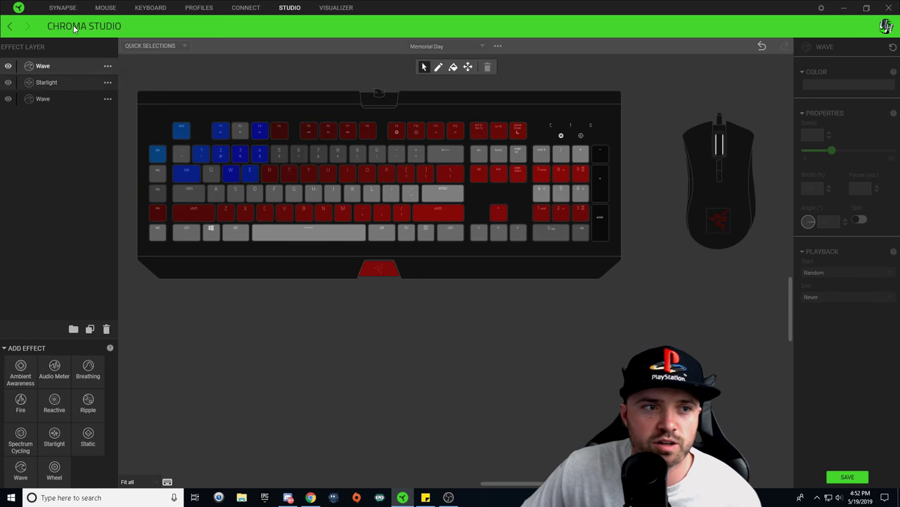
pyautogui.rightClick(63, 66)
pyautogui.click(86, 72)
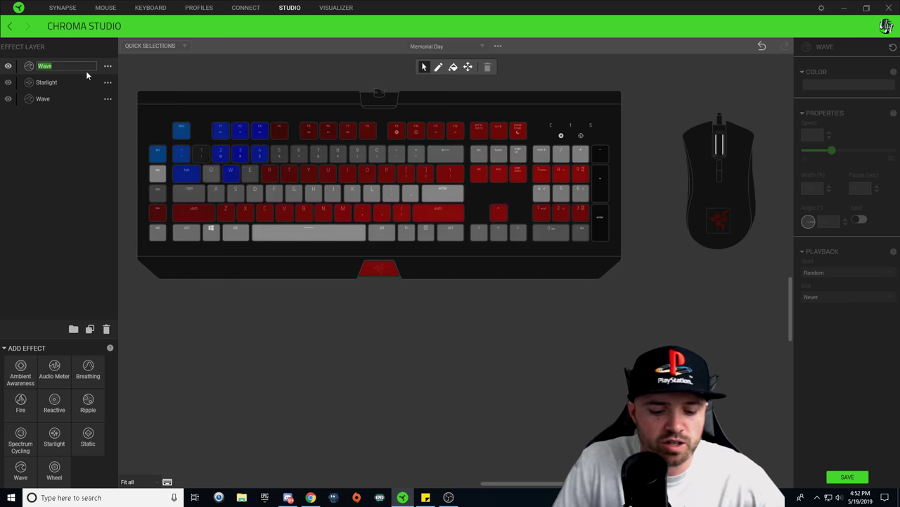
pyautogui.write('Camo')
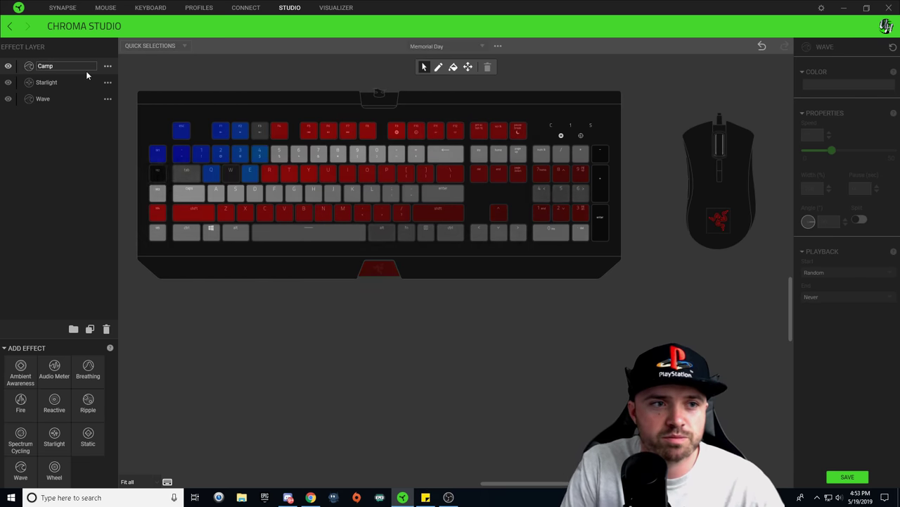
pyautogui.press('Return')
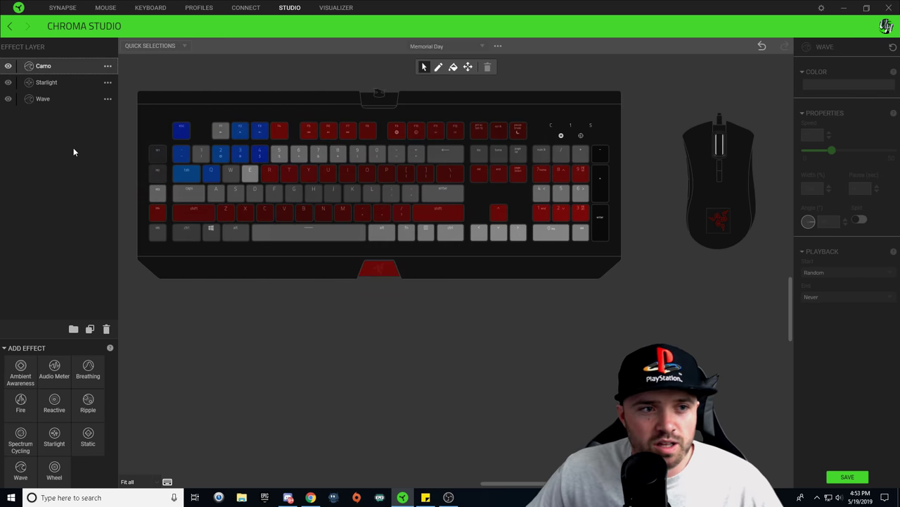
# - Hide the original Wave and Starlight layers and assign the Camo layer to the whole keyboard and mouse
pyautogui.click(8, 99)
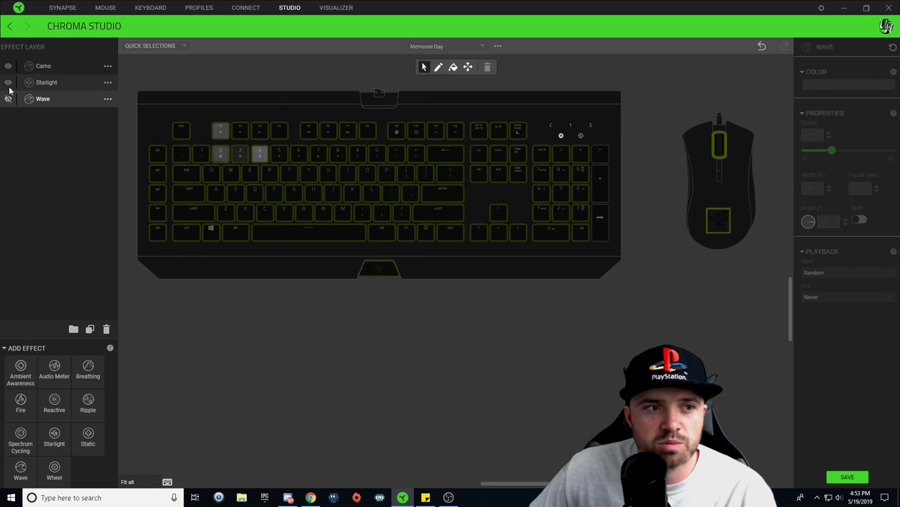
pyautogui.click(8, 83)
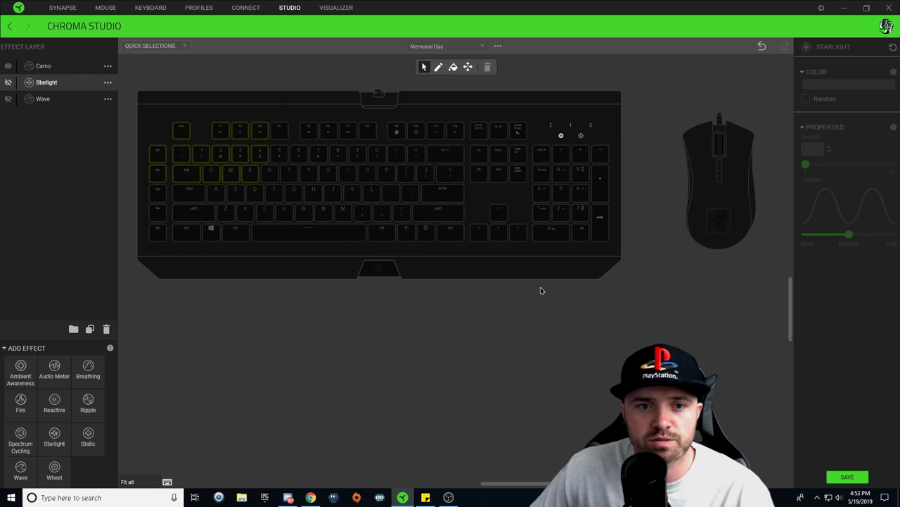
pyautogui.click(41, 67)
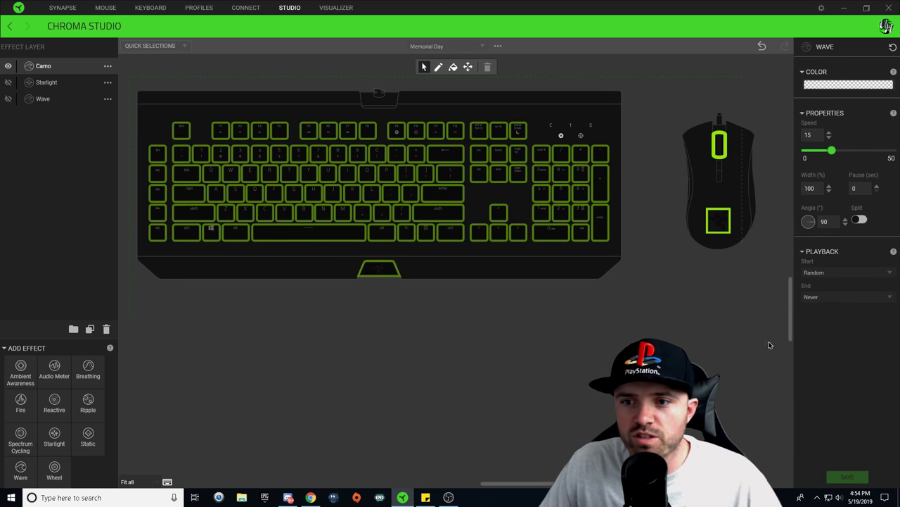
# - Apply the black-green-black gradient pattern to the Camo wave and set its middle stop to army green 3B591A
pyautogui.click(841, 89)
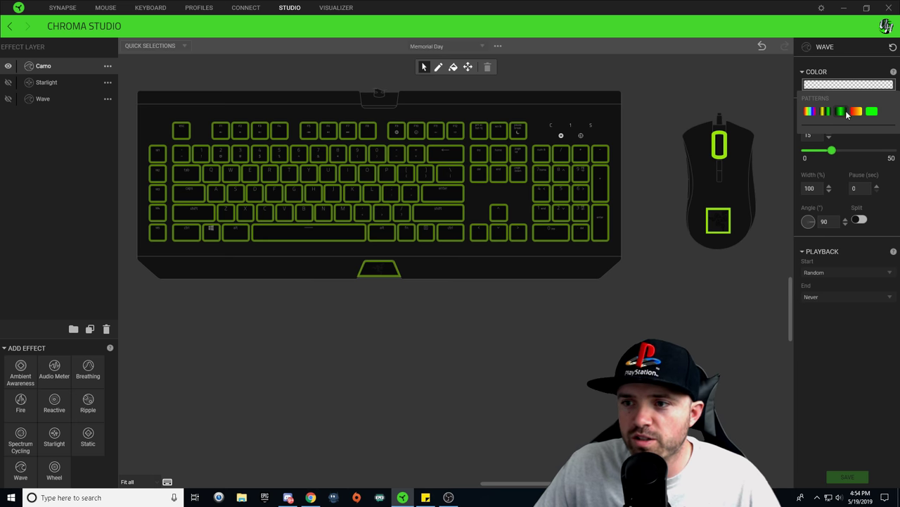
pyautogui.click(843, 112)
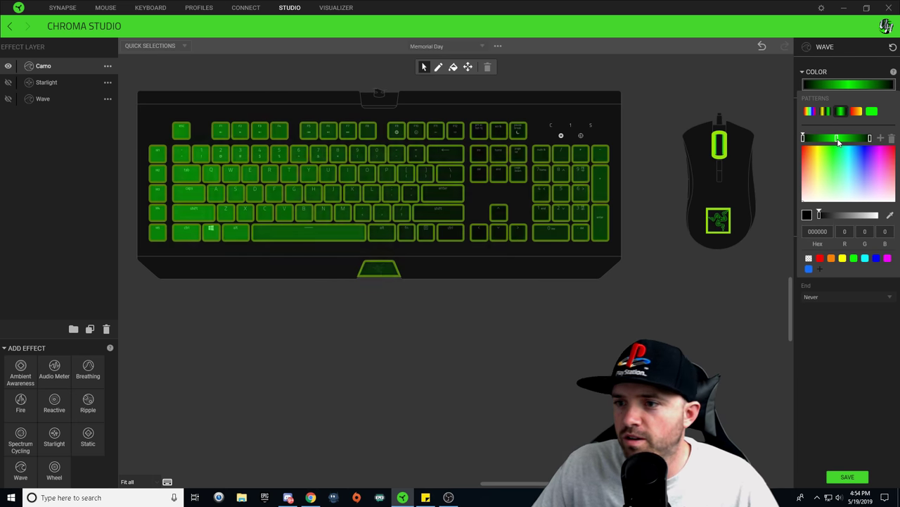
pyautogui.click(837, 139)
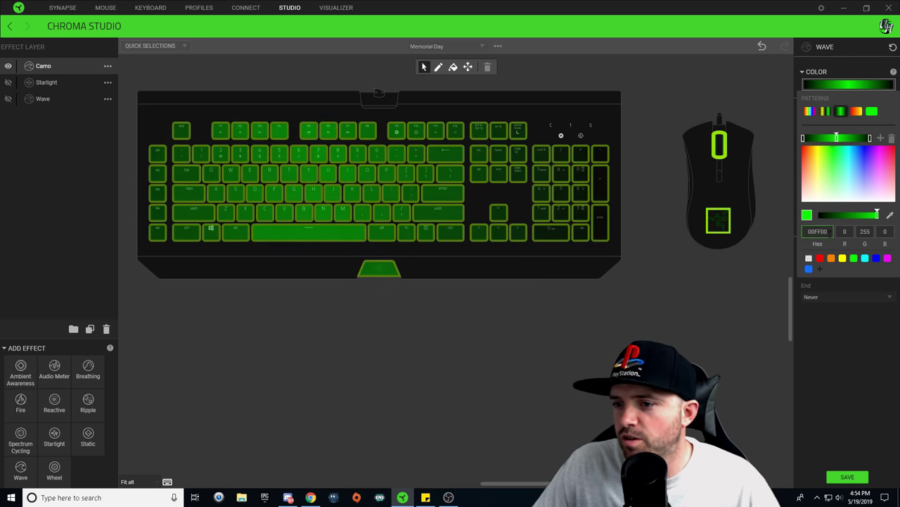
pyautogui.doubleClick(820, 231)
pyautogui.write('3B591A')
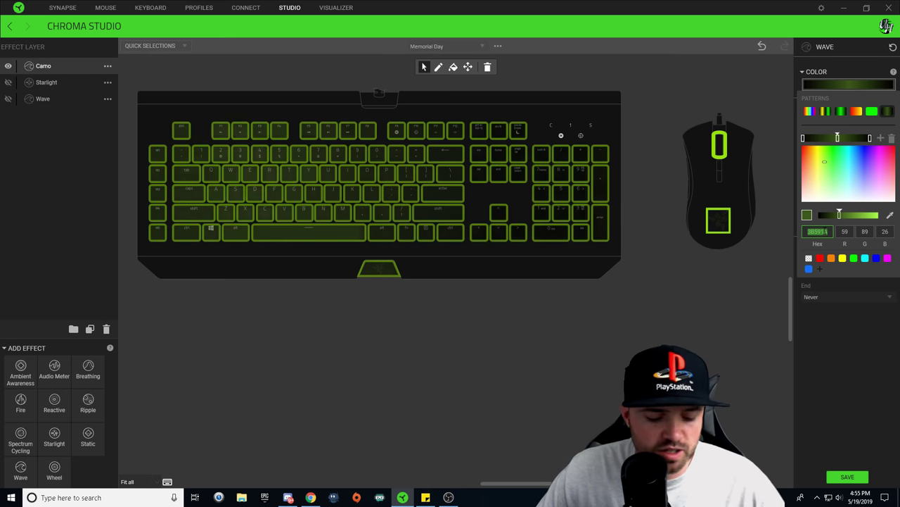
# - Give the gradient's first stop the green 3B591A and darken it to 17240A
pyautogui.click(803, 139)
pyautogui.write('3B591A')
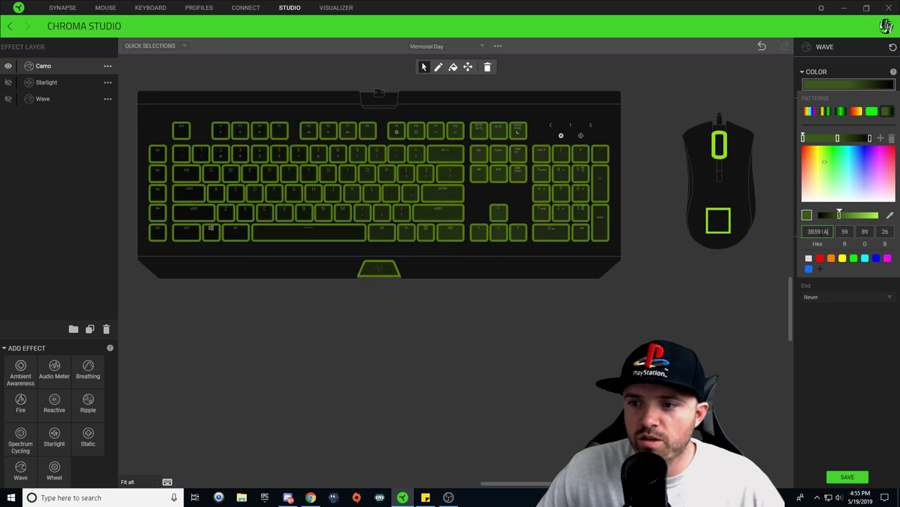
pyautogui.moveTo(840, 215); pyautogui.dragTo(827, 216)
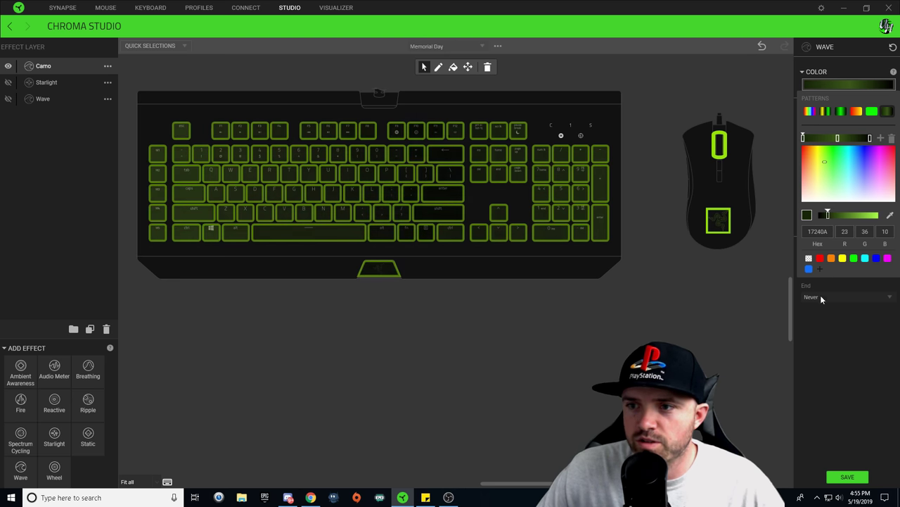
# - Copy the dark green 17240A hex value onto the Camo gradient's last stop
pyautogui.click(818, 232)
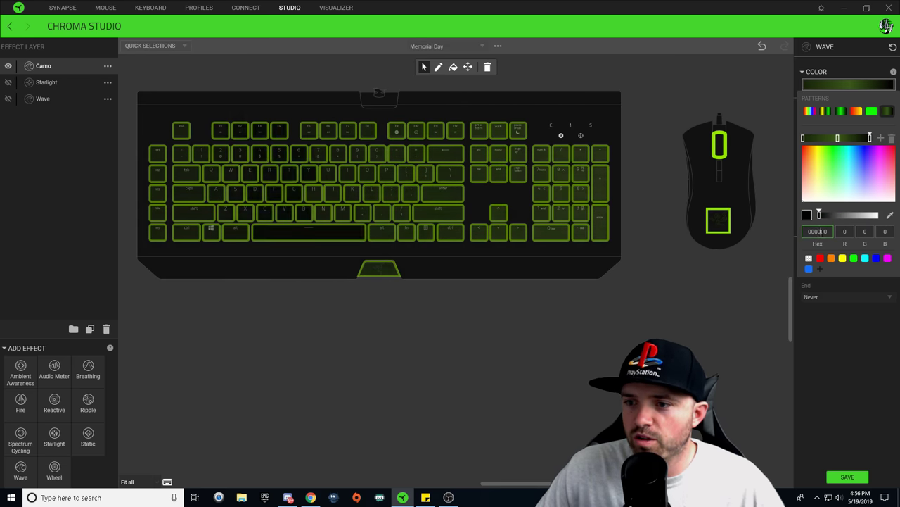
pyautogui.press('Left')
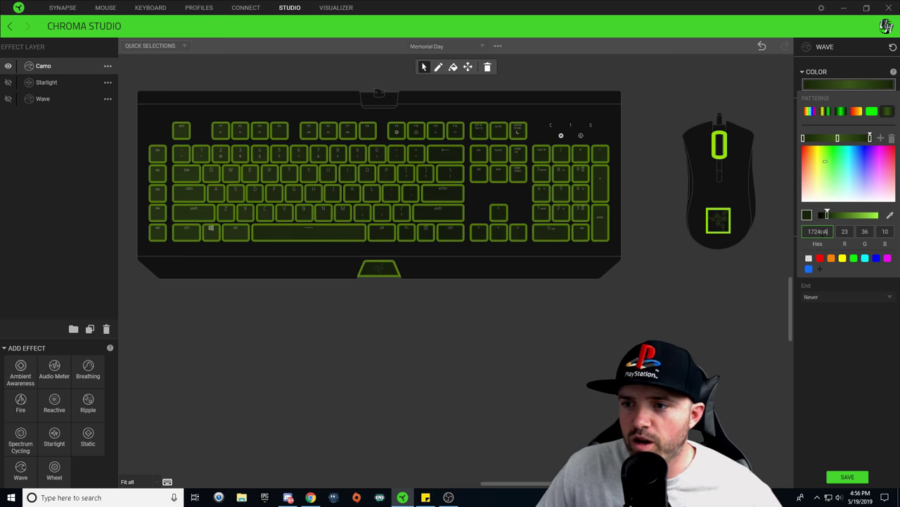
pyautogui.press('Return')
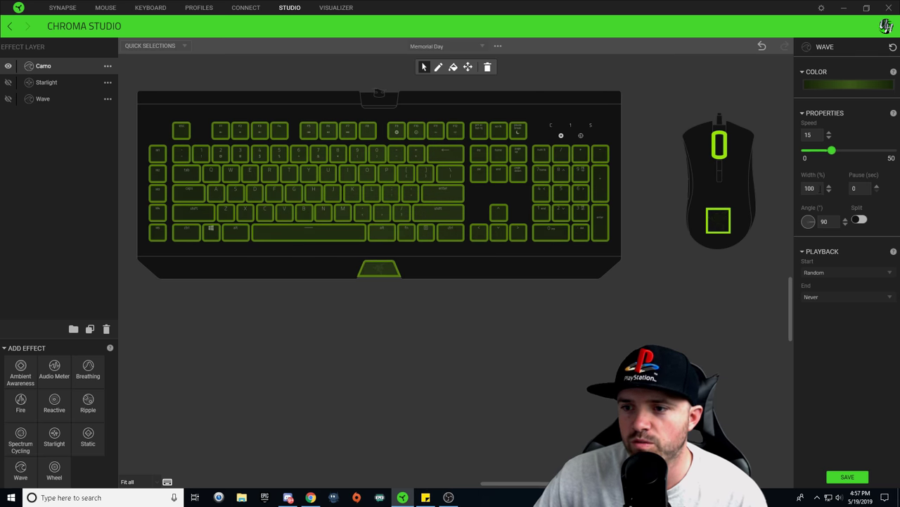
# - Set the Camo wave's width to 400%, pause to 8 seconds and angle to 125 degrees, and save it
pyautogui.click(801, 189)
pyautogui.write('400')
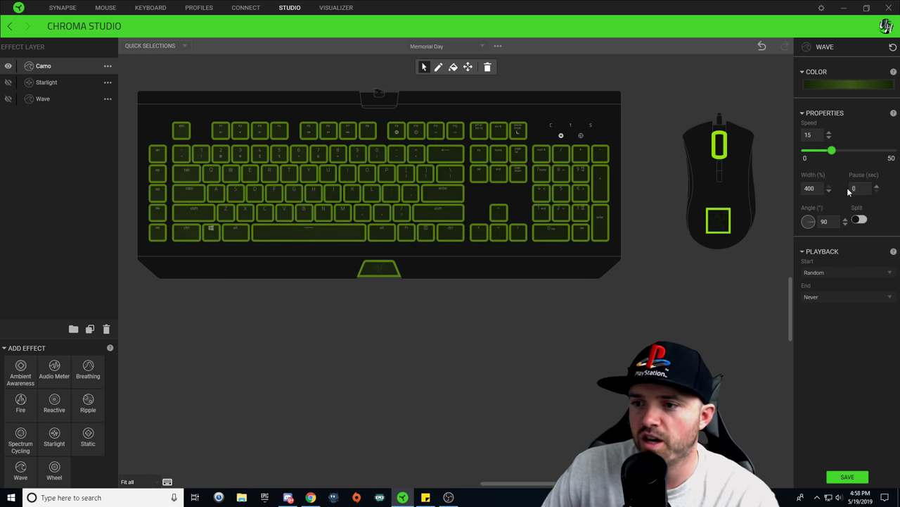
pyautogui.write('8')
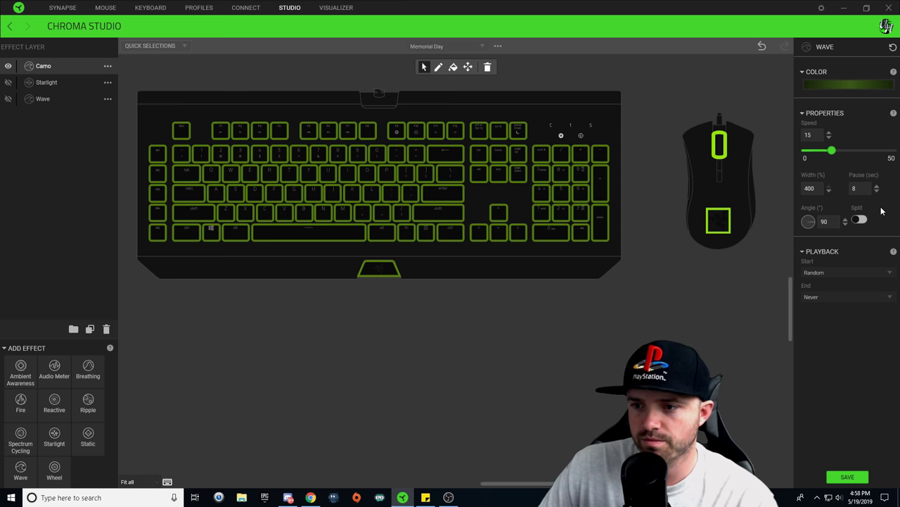
pyautogui.moveTo(817, 228); pyautogui.dragTo(828, 239)
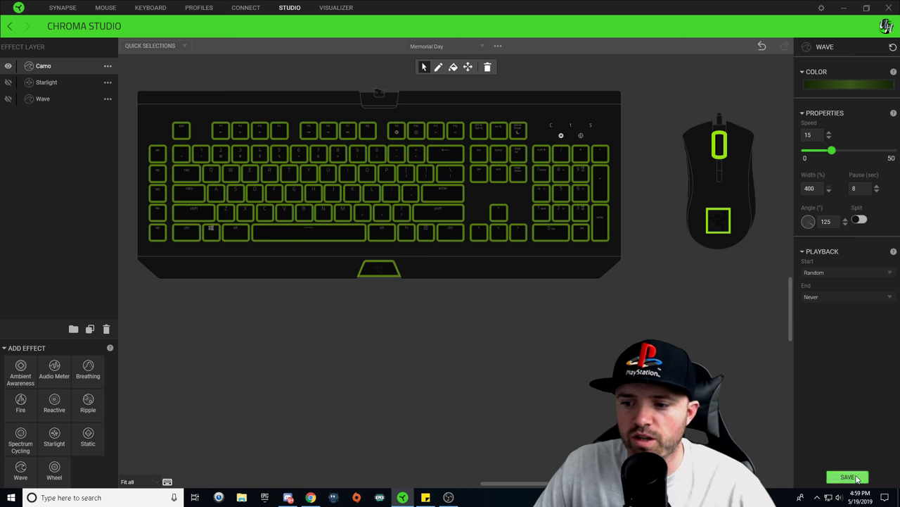
pyautogui.click(857, 477)
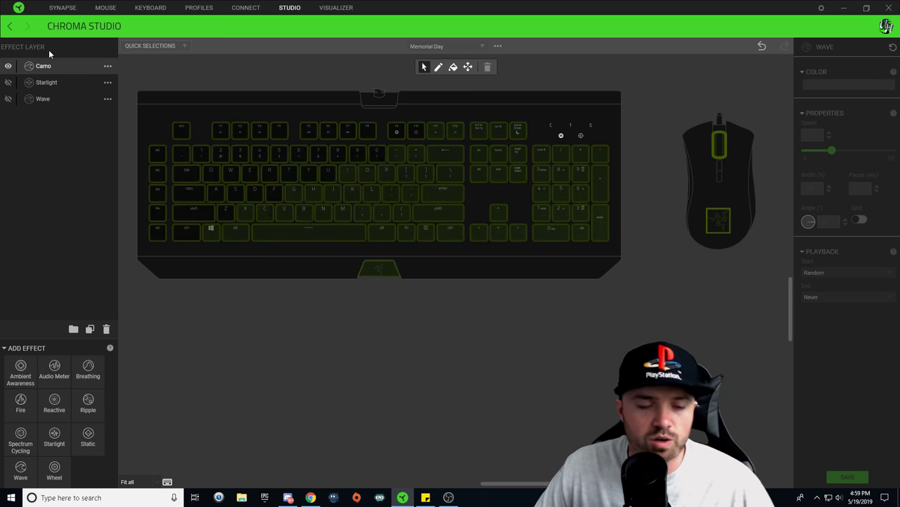
# - Select scattered key clusters and the mouse logo for camo patches and set their gradient's middle stop to brown A85C15
pyautogui.click(216, 176)
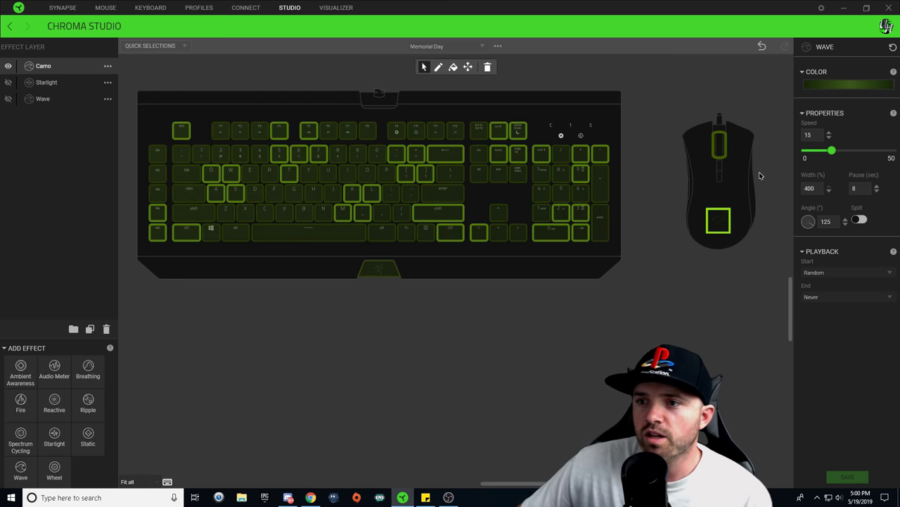
pyautogui.click(849, 86)
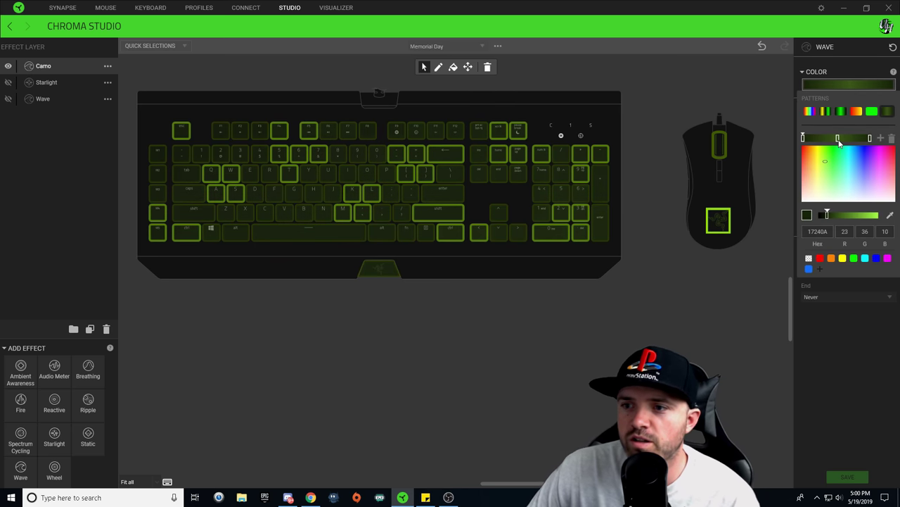
pyautogui.click(809, 152)
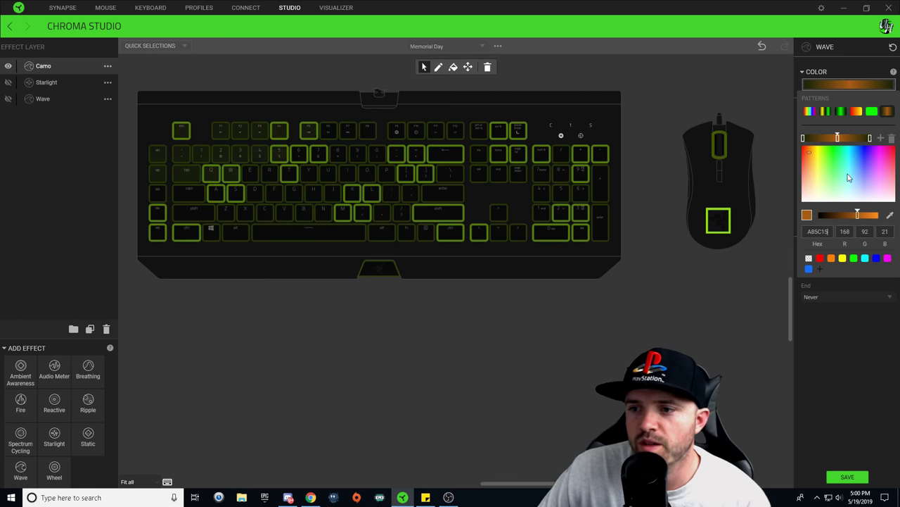
# - Copy the brown A85C15 hex value from the middle stop onto the gradient's first stop
pyautogui.click(818, 232)
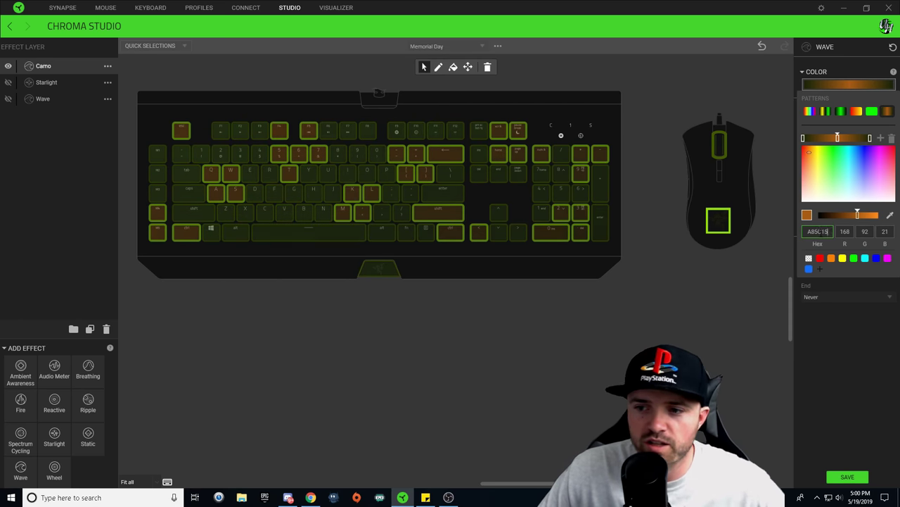
pyautogui.write('17240A')
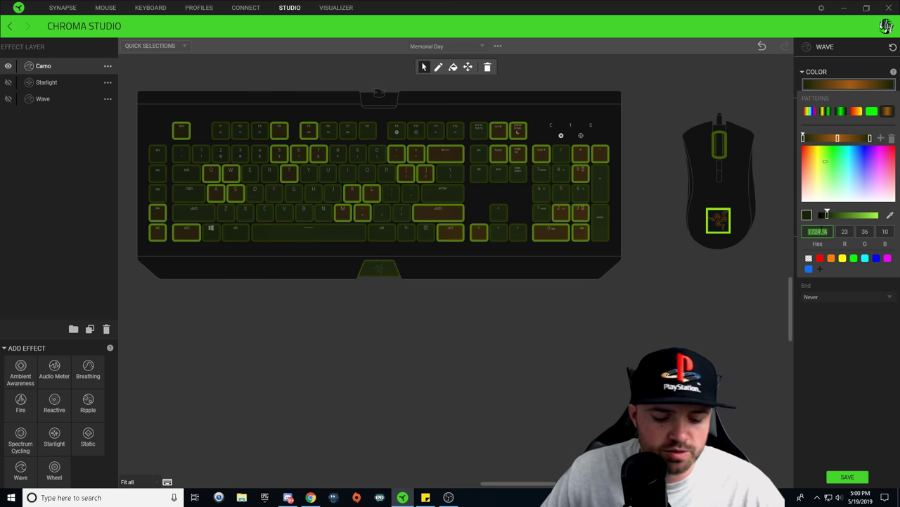
pyautogui.hotkey('ctrl', 'z')
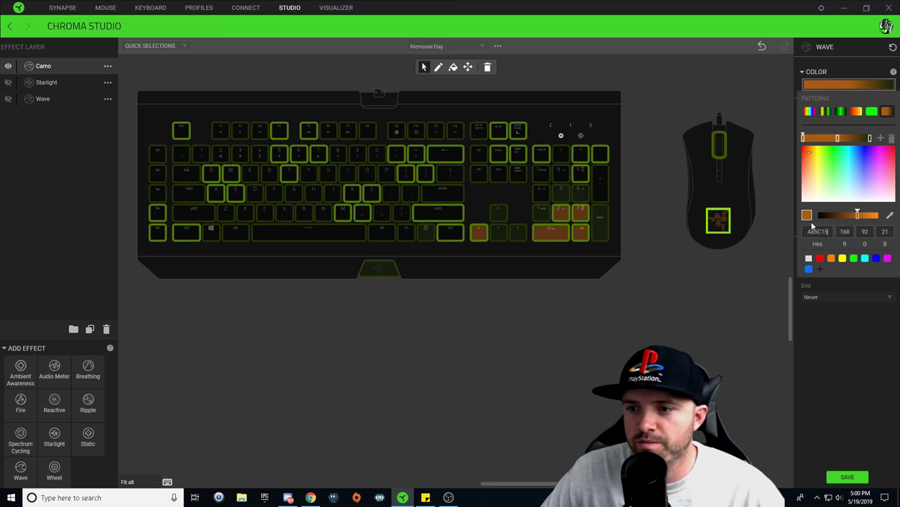
# - Darken the Camo gradient's first stop to brown 4F2C0A and copy that hex value onto the last stop
pyautogui.moveTo(858, 214); pyautogui.dragTo(837, 215)
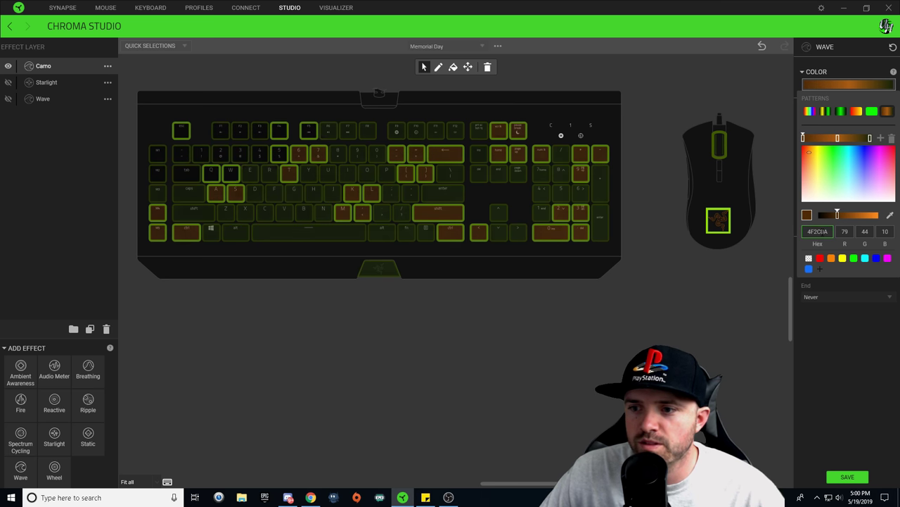
pyautogui.doubleClick(821, 232)
pyautogui.hotkey('ctrl', 'c')
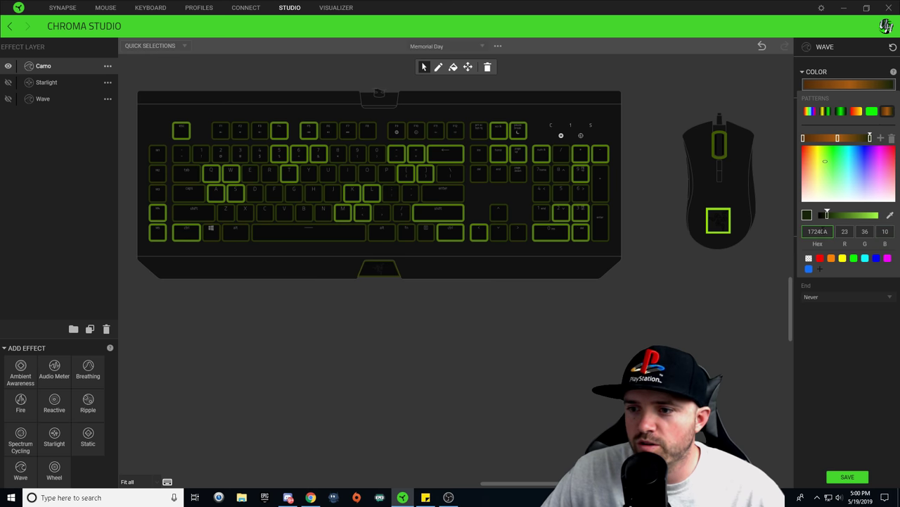
pyautogui.doubleClick(809, 232)
pyautogui.hotkey('ctrl', 'v')
pyautogui.press('Return')
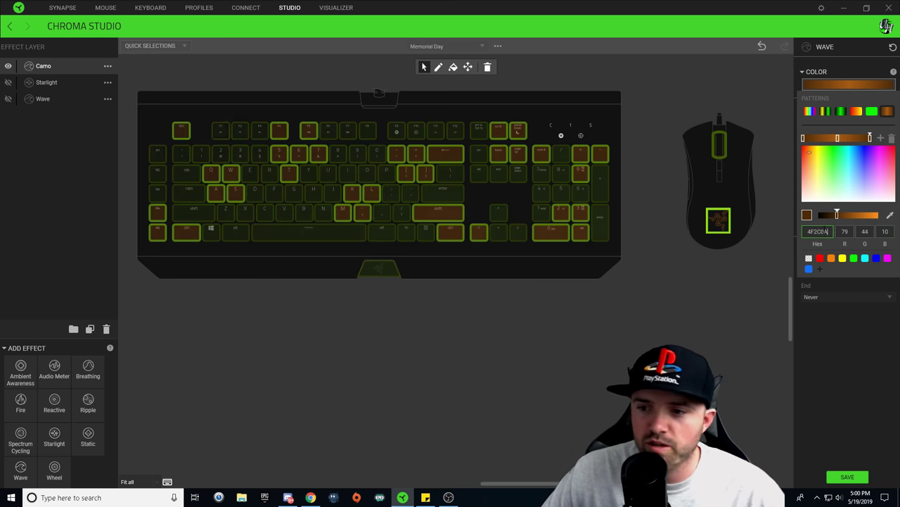
pyautogui.click(851, 356)
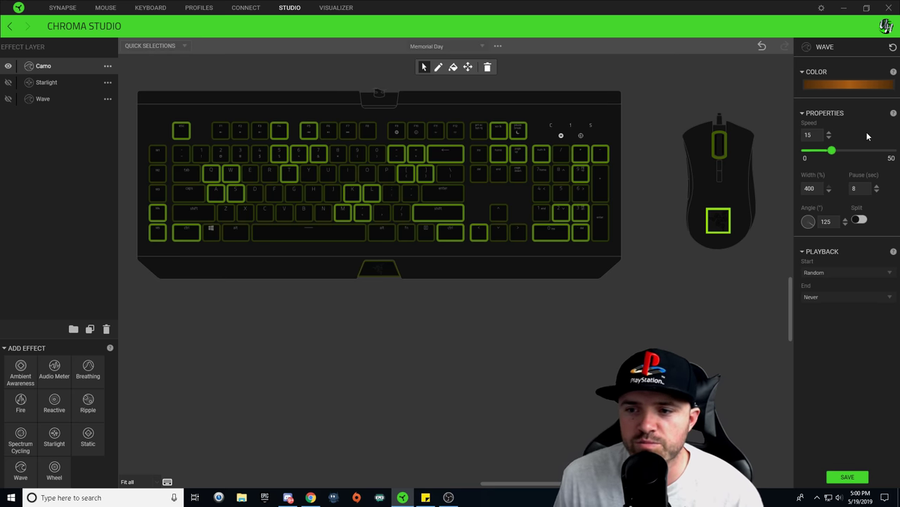
# - Save the brown camo wave and turn the Starlight and flag Wave layers' visibility back on
pyautogui.click(850, 476)
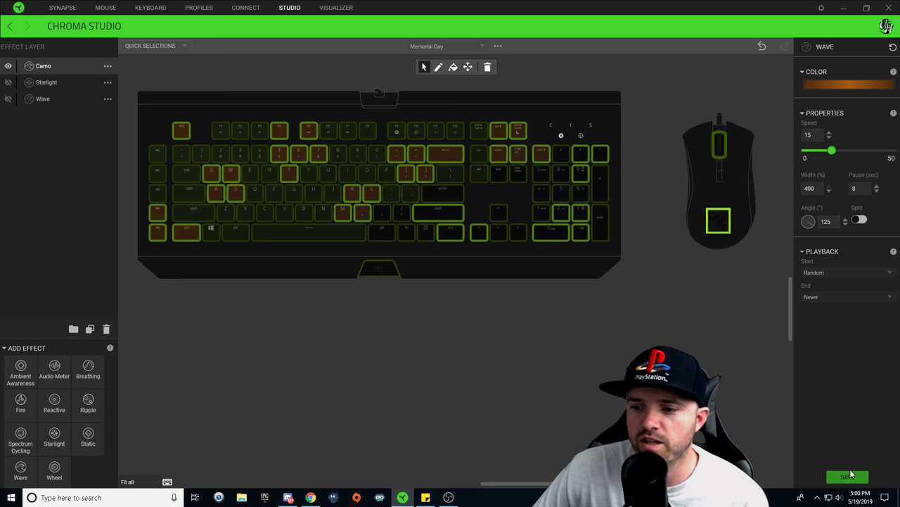
pyautogui.click(8, 82)
pyautogui.click(8, 98)
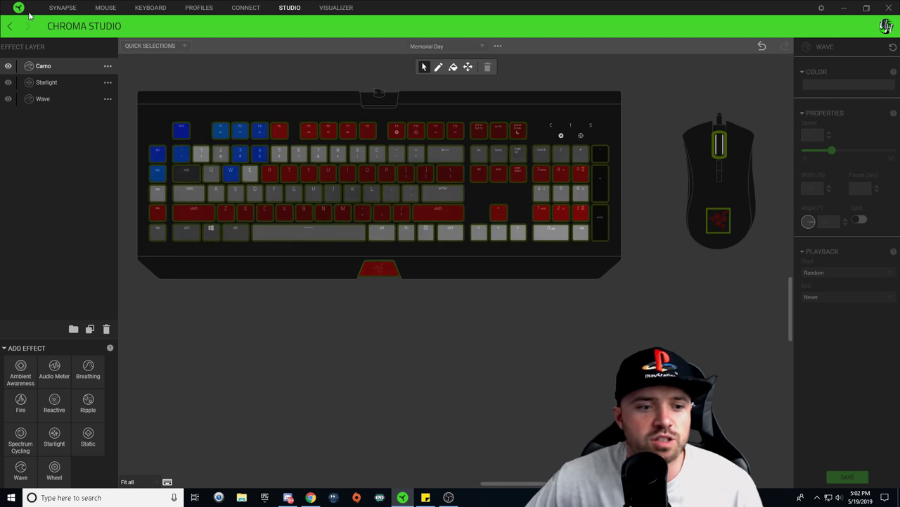
# - Add eleven new Wave effect layers above the Camo layer
pyautogui.click(21, 470)
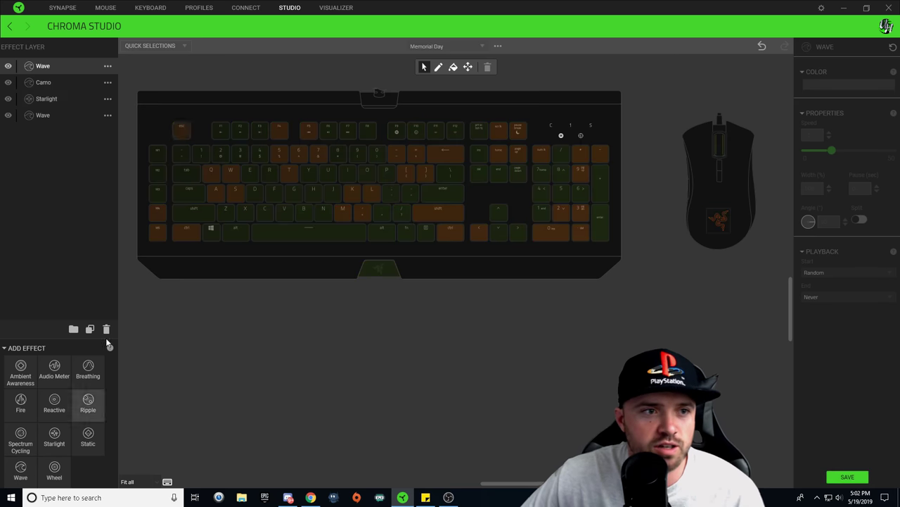
pyautogui.click(47, 68)
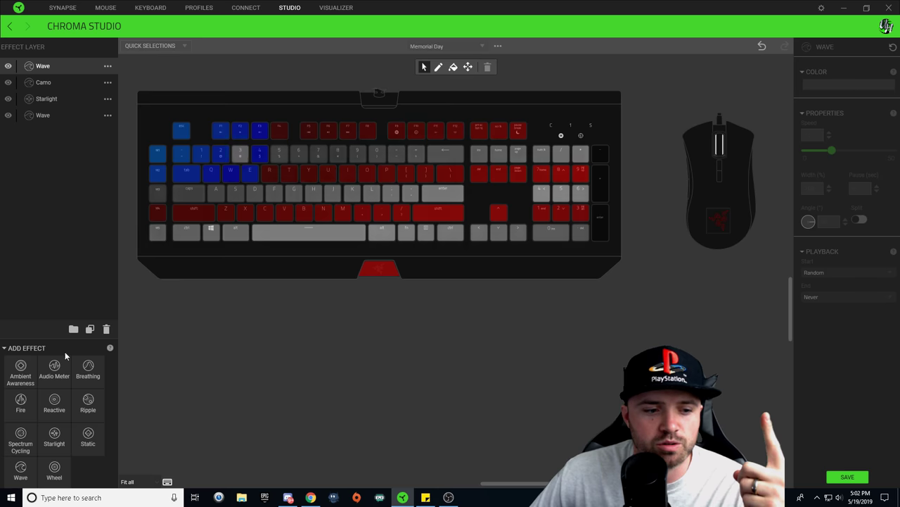
pyautogui.click(20, 469)
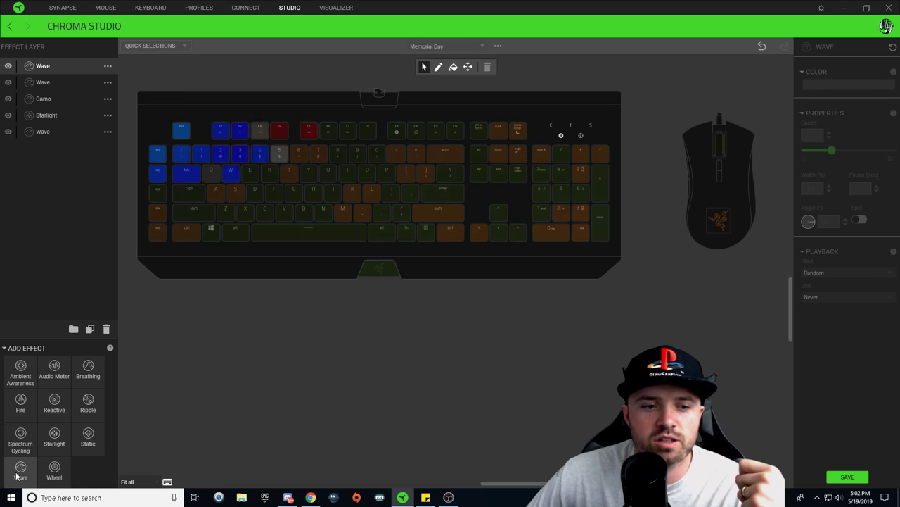
pyautogui.click(20, 470)
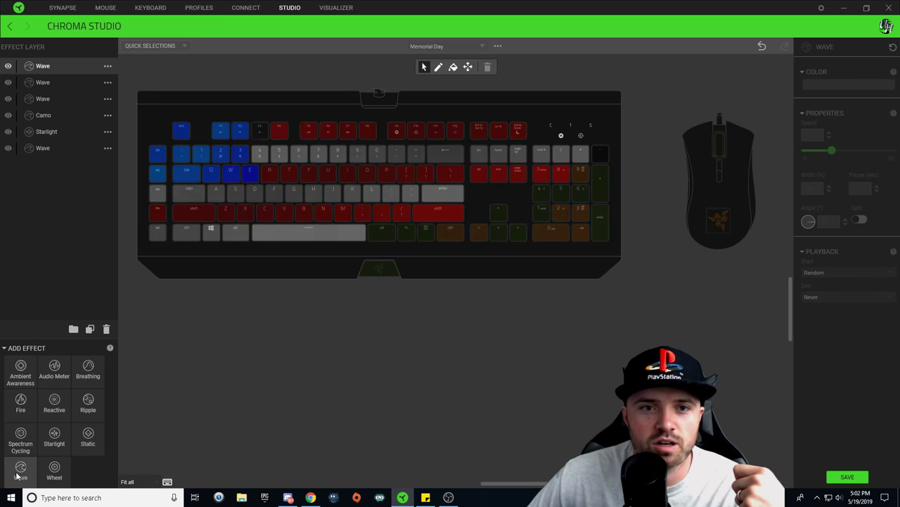
pyautogui.click(18, 476)
pyautogui.click(17, 477)
pyautogui.click(17, 476)
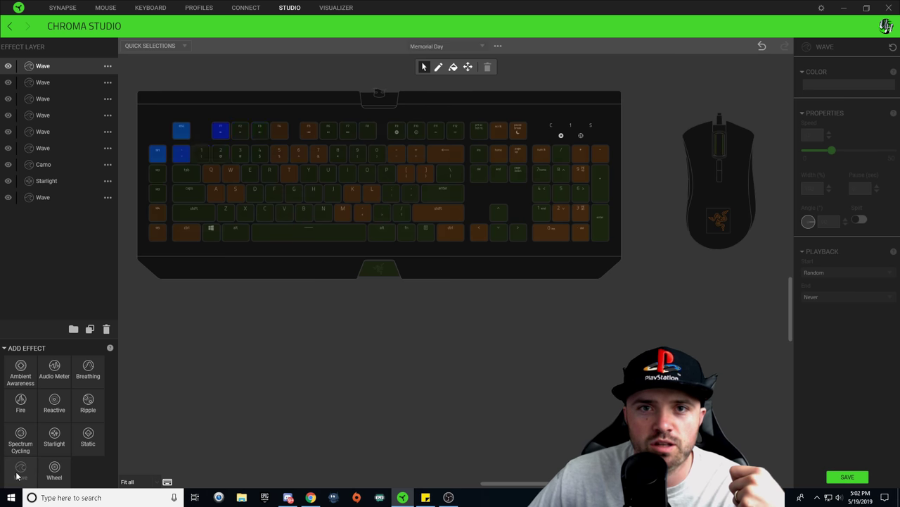
pyautogui.click(18, 476)
pyautogui.click(17, 477)
pyautogui.click(18, 476)
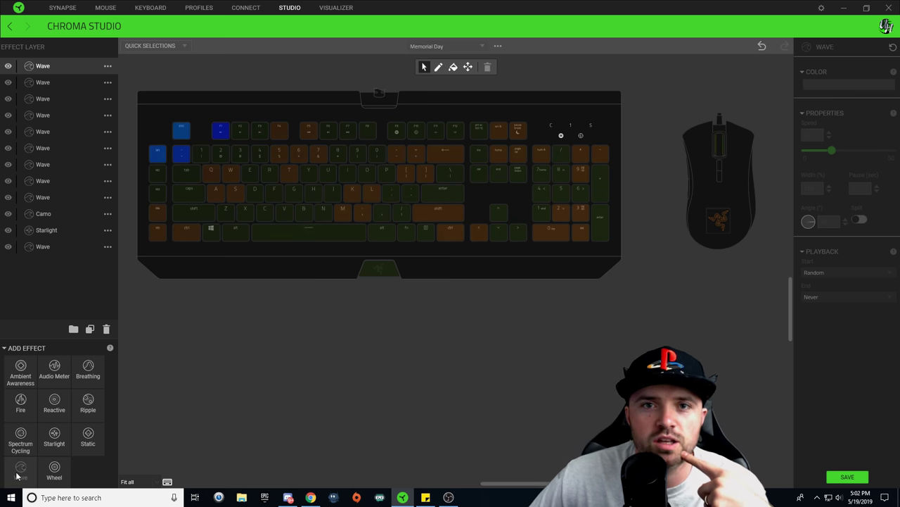
pyautogui.click(18, 476)
pyautogui.click(18, 476)
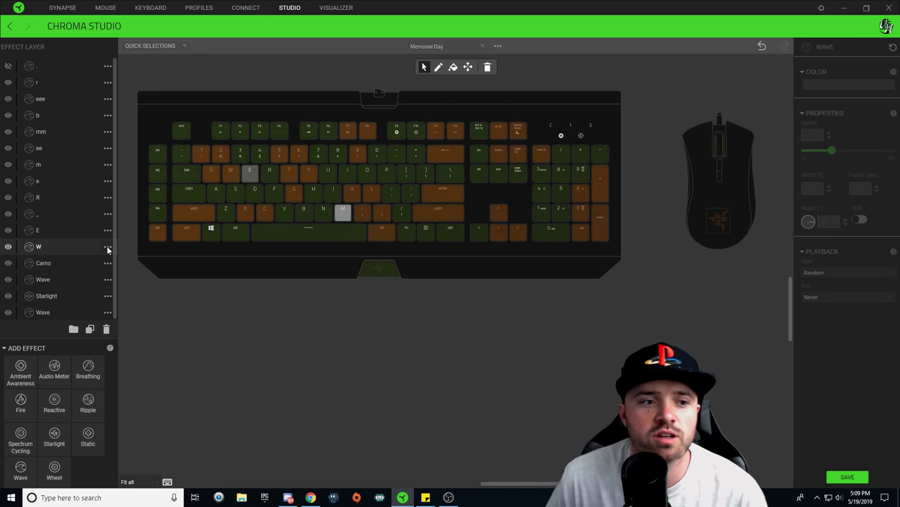
# - Examine which effects are stacked on the Q key with Camo selected and on the R key with the W layer selected
pyautogui.click(75, 262)
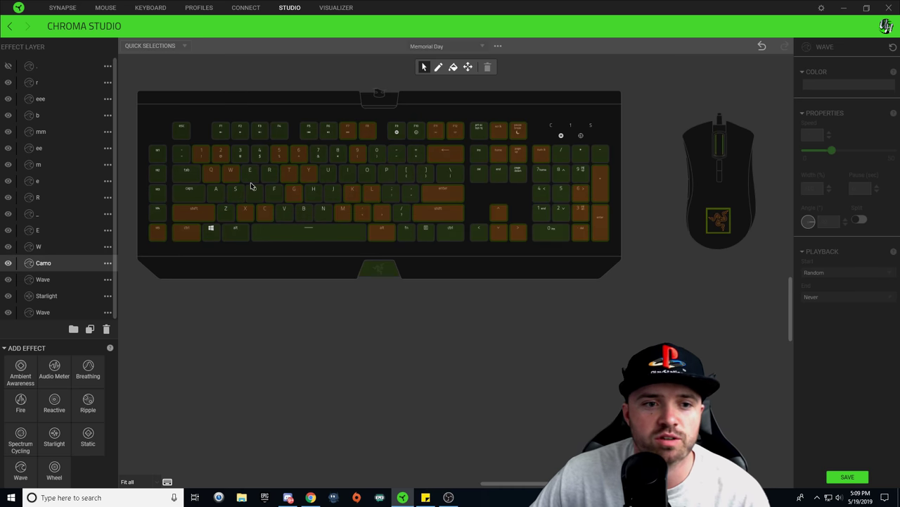
pyautogui.click(217, 173)
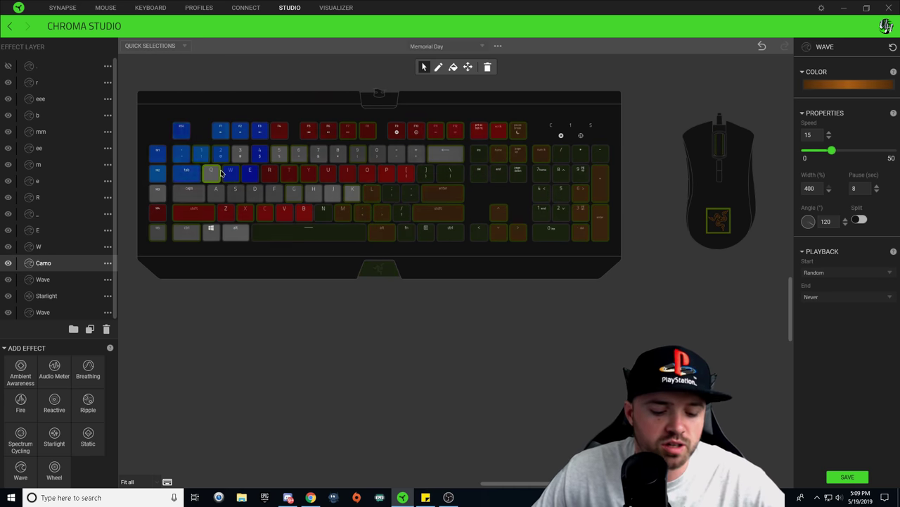
pyautogui.moveTo(210, 180)
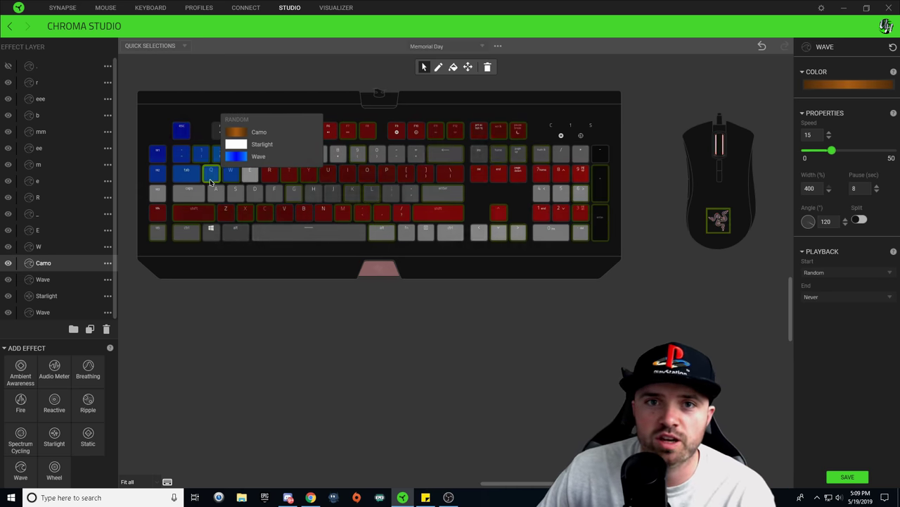
pyautogui.click(41, 248)
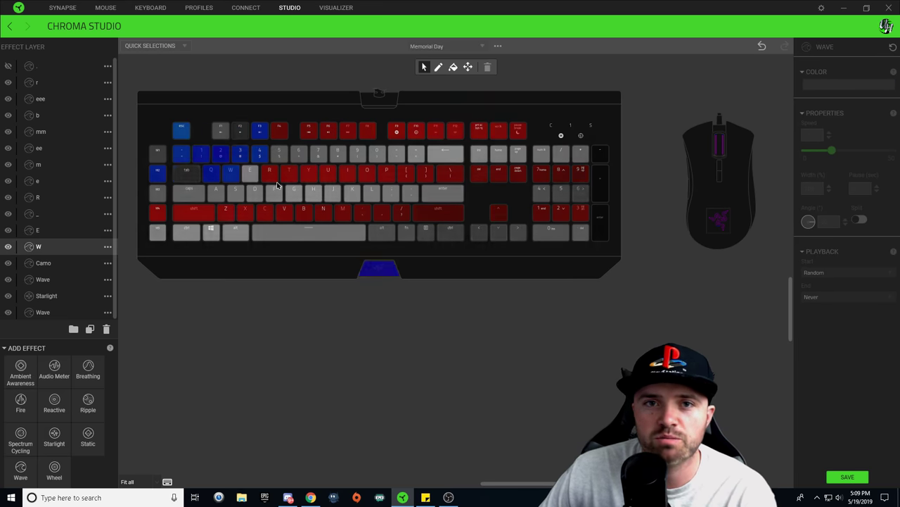
pyautogui.moveTo(277, 185)
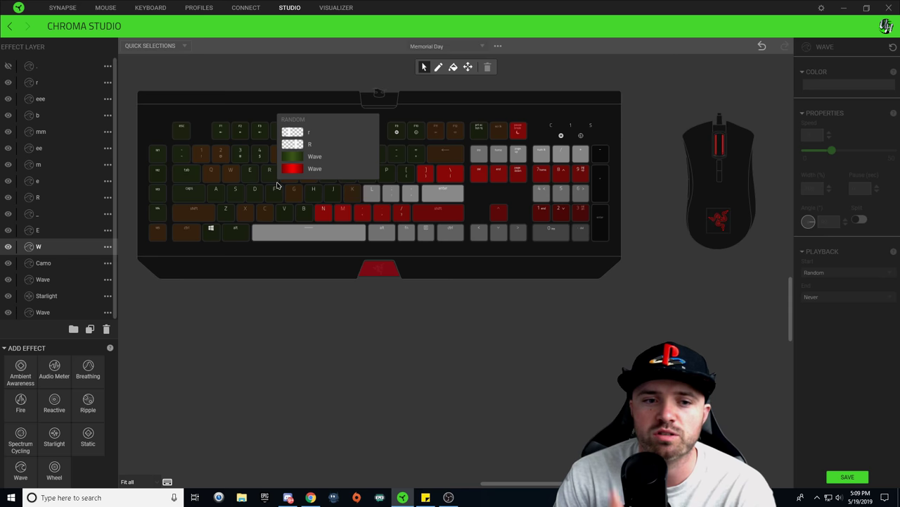